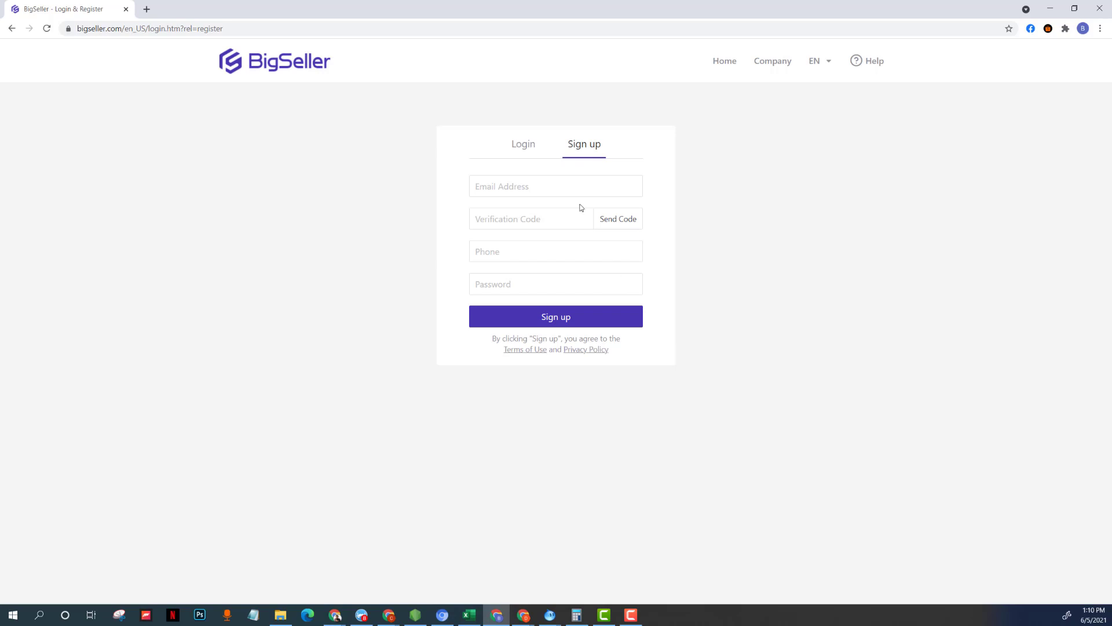
# Step: Add a new Shopee store with the nickname Storesaya in the store integrations and start connecting it
pyautogui.click(520, 148)
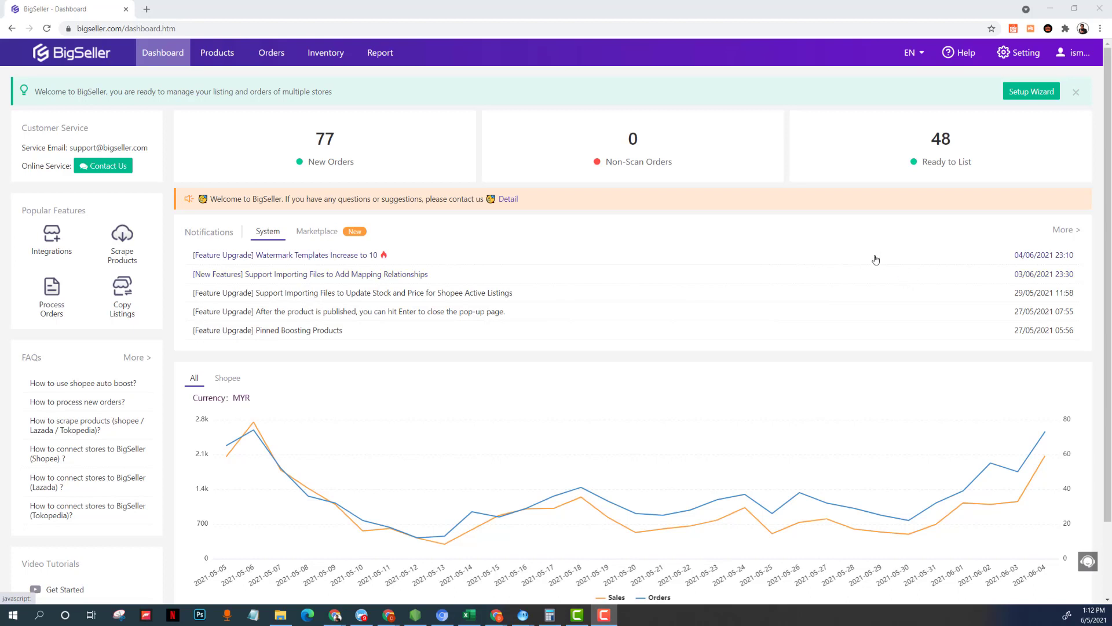
pyautogui.click(53, 250)
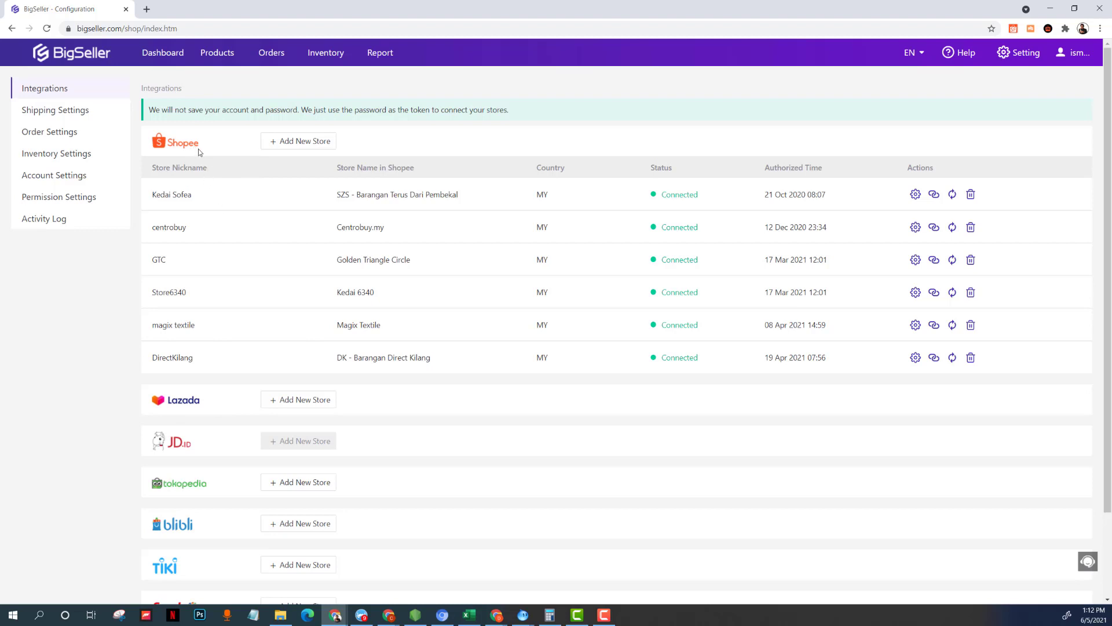
pyautogui.click(301, 145)
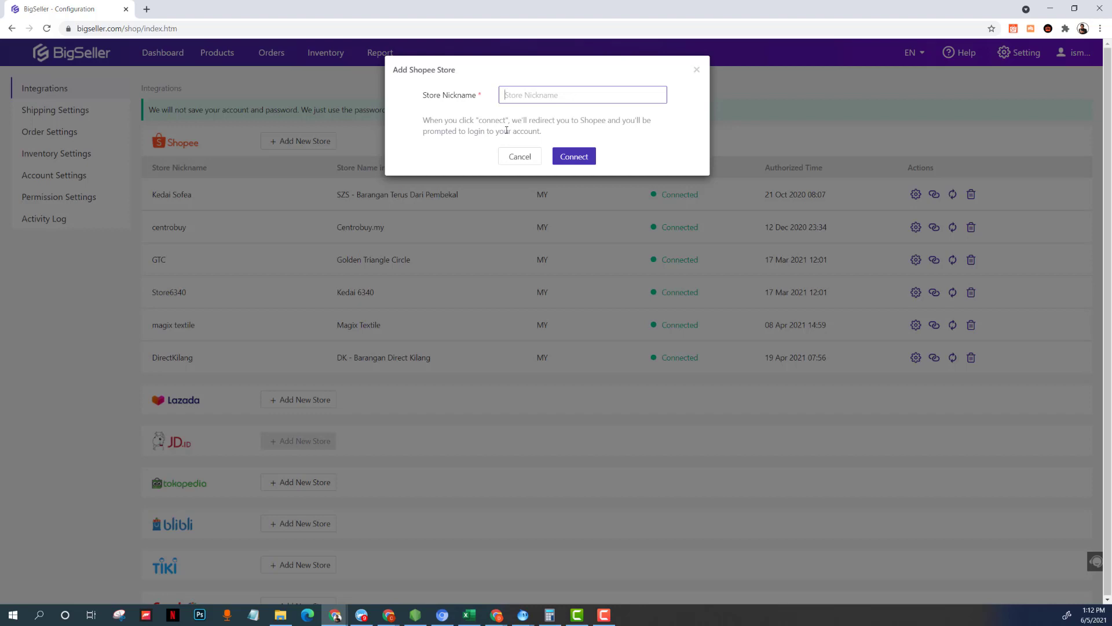
pyautogui.click(530, 97)
pyautogui.write('SToer')
pyautogui.press('BackSpace')
pyautogui.press('BackSpace')
pyautogui.write('toresara')
pyautogui.press('BackSpace')
pyautogui.press('BackSpace')
pyautogui.write('ya')
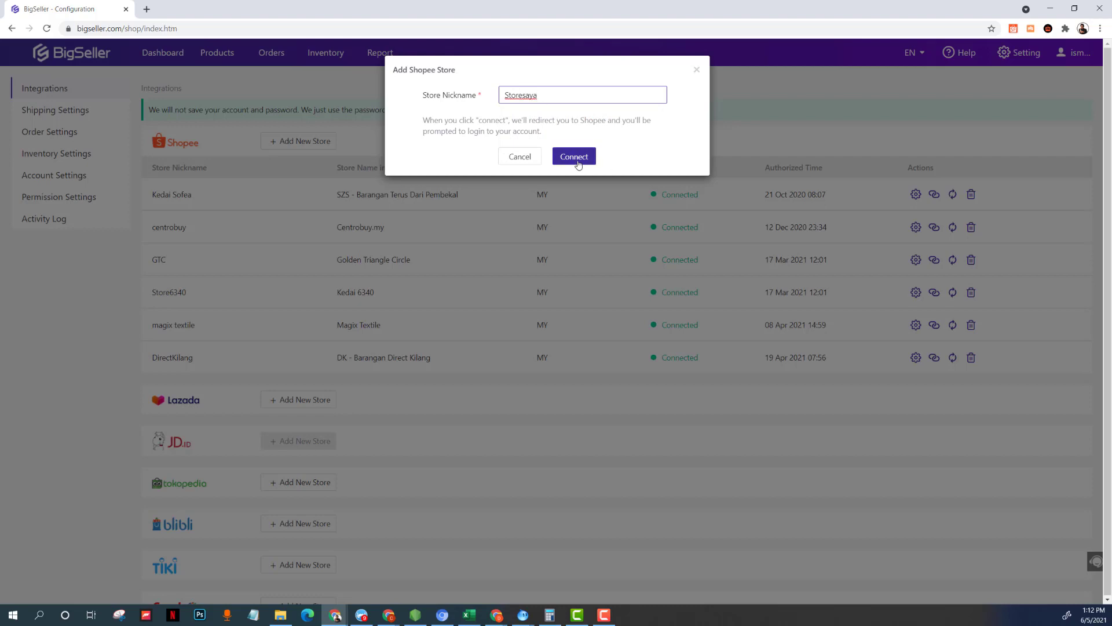
pyautogui.click(576, 160)
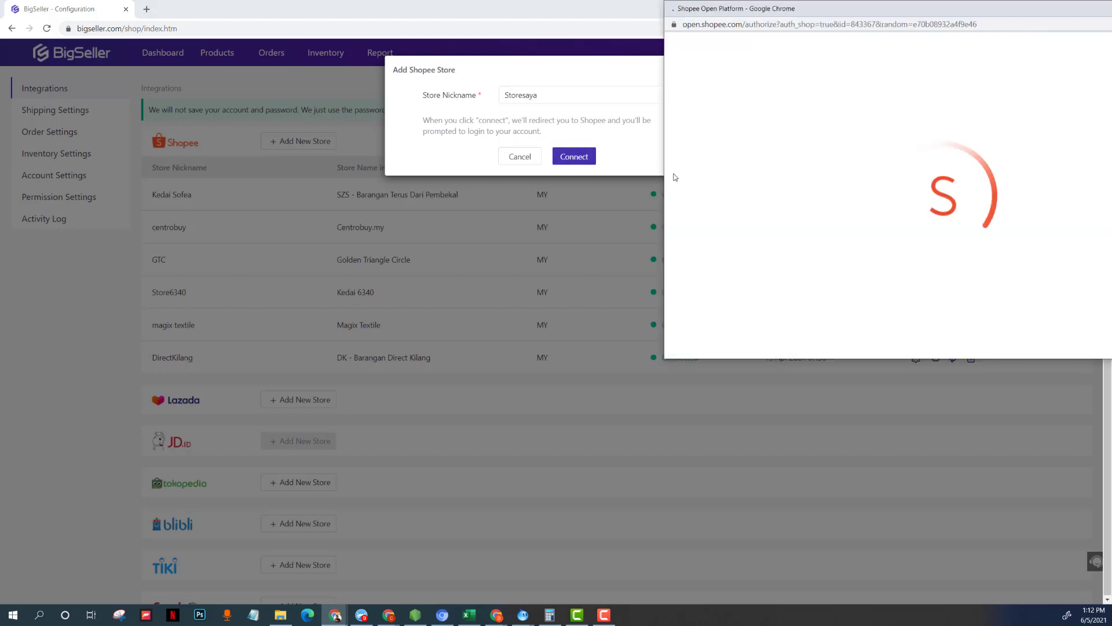
# Step: Log in to Shopee with region MY, the store's username and the account password, and confirm the authorization
pyautogui.moveTo(802, 12); pyautogui.dragTo(357, 127)
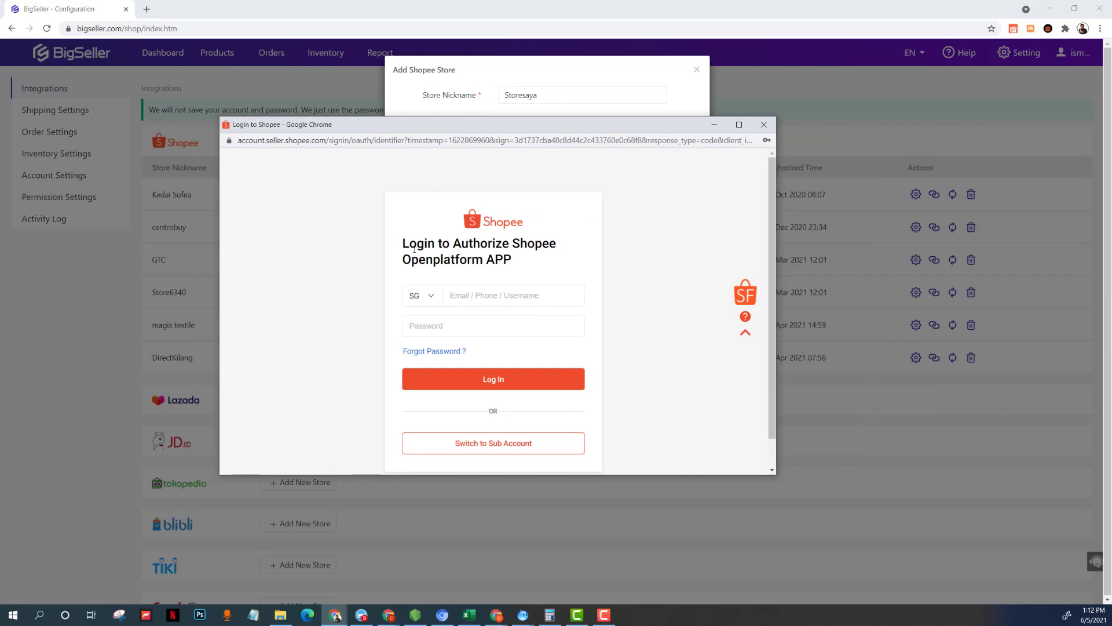
pyautogui.click(429, 298)
pyautogui.click(431, 339)
pyautogui.click(474, 298)
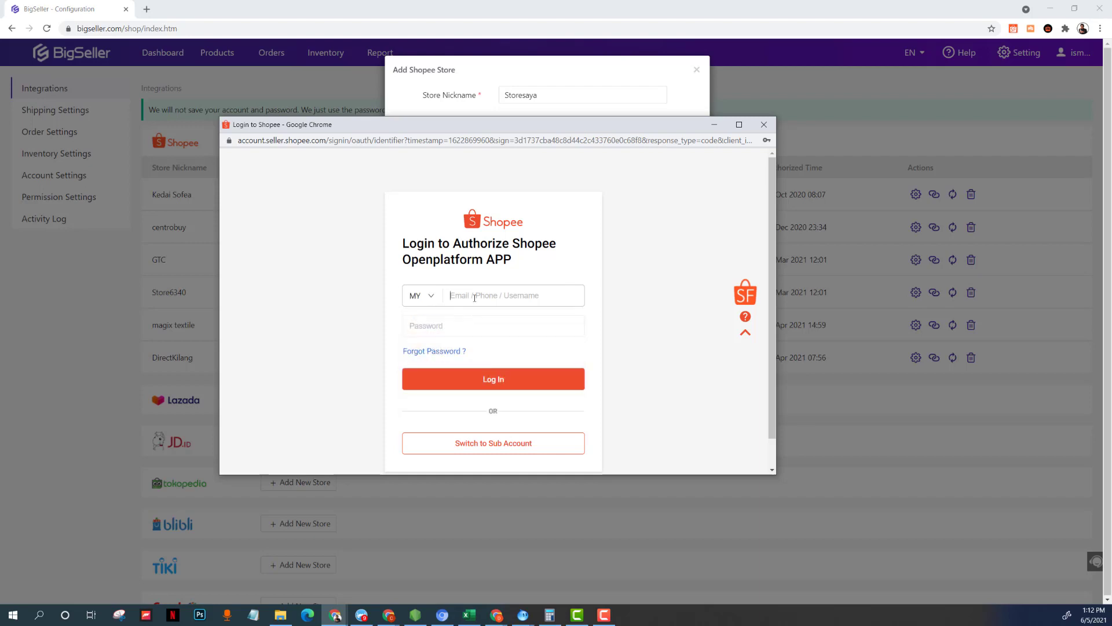
pyautogui.write('centrobuy')
pyautogui.press('Tab')
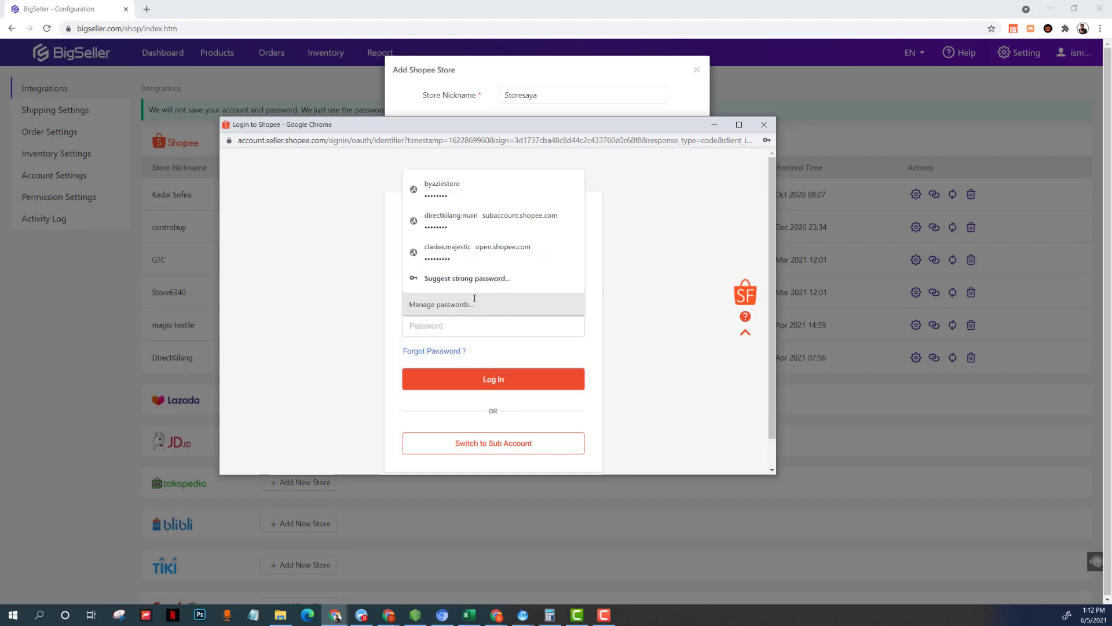
pyautogui.write('•')
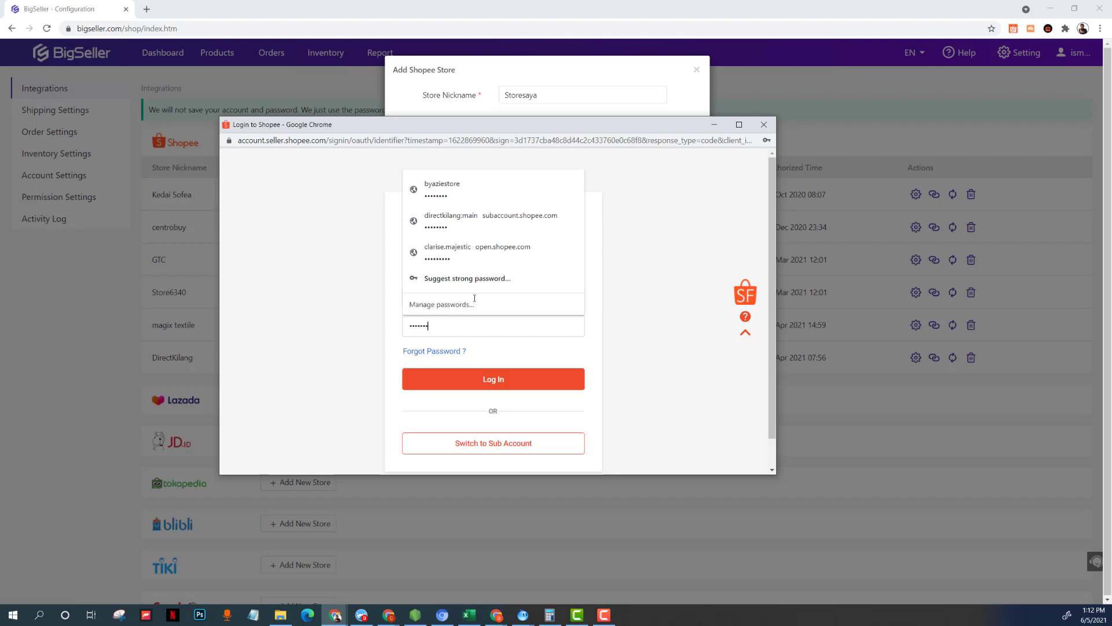
pyautogui.click(634, 310)
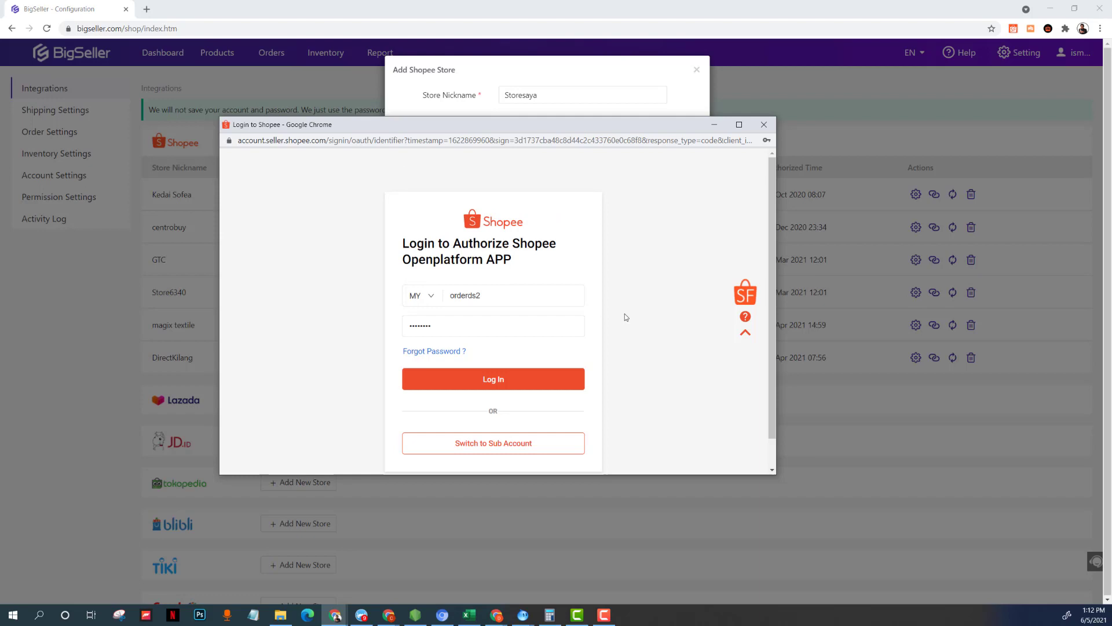
pyautogui.click(500, 380)
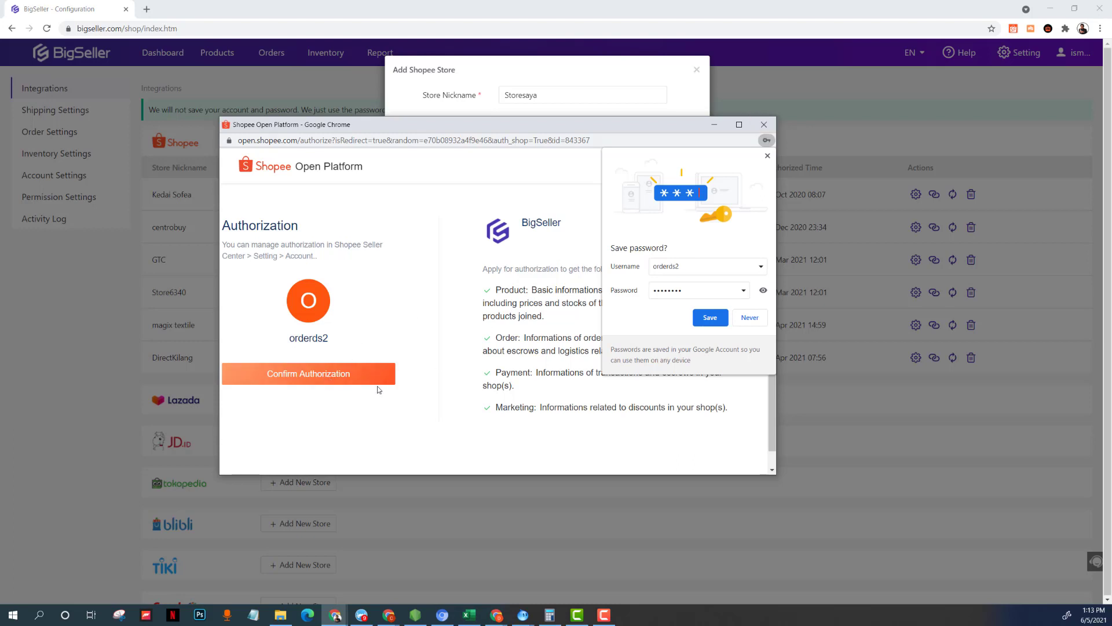
pyautogui.click(338, 379)
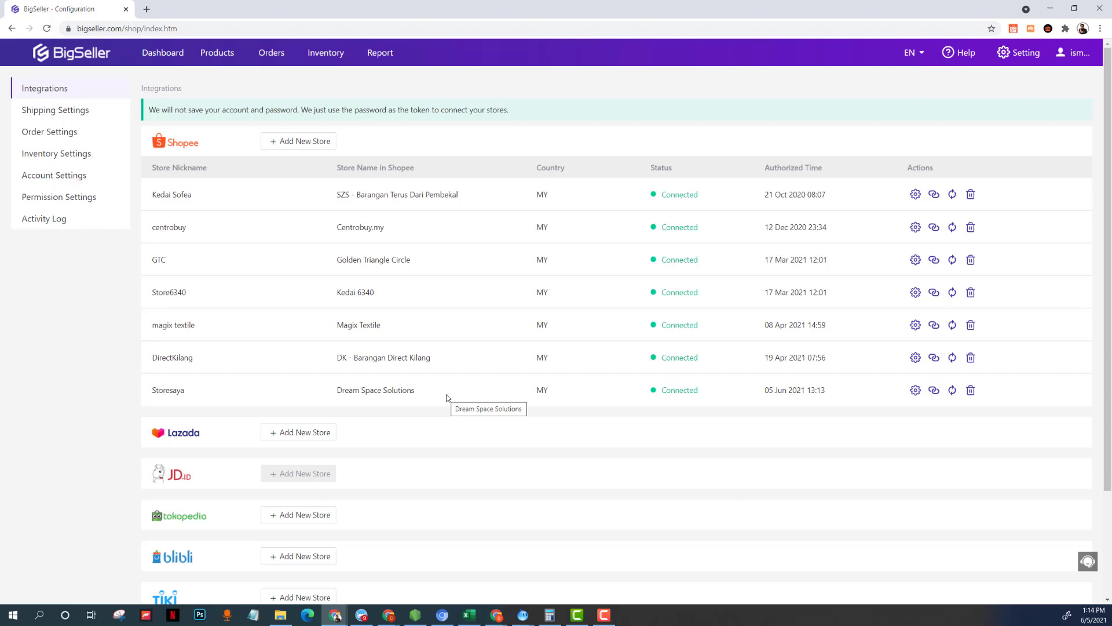
# Step: Open the shipping options of the Shopee J&T Express method for Malaysia in the shipping settings
pyautogui.click(1008, 55)
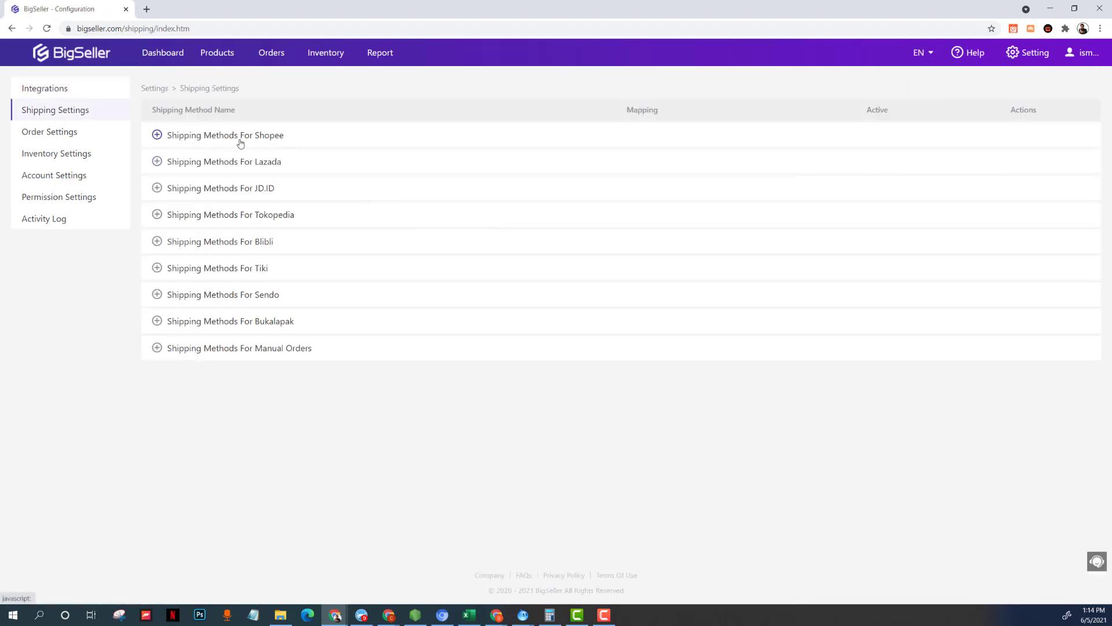
pyautogui.click(157, 136)
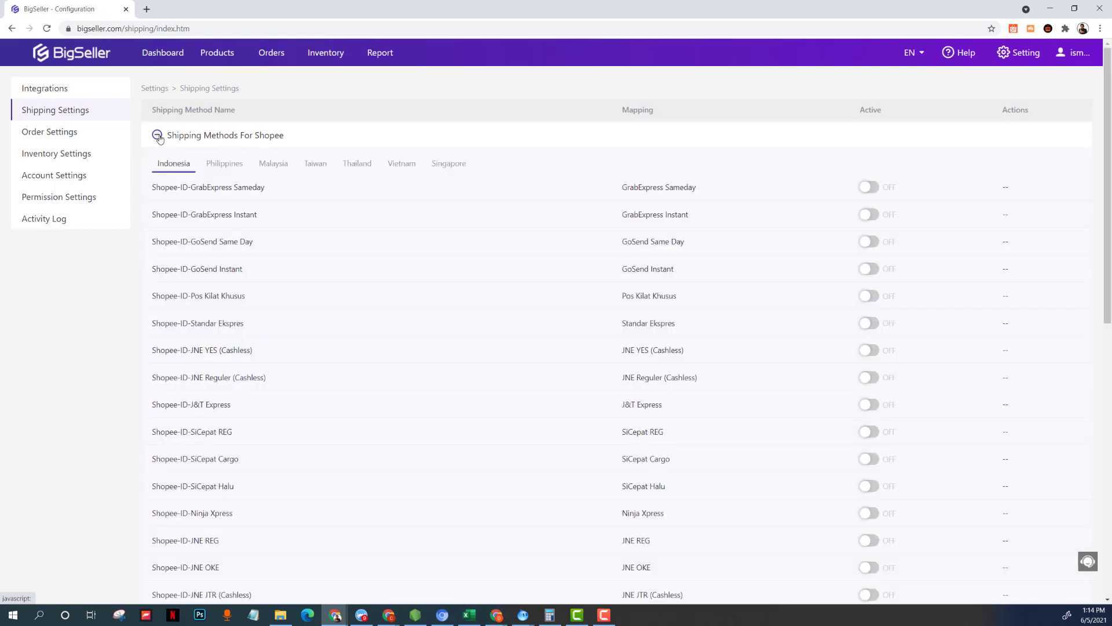
pyautogui.click(276, 170)
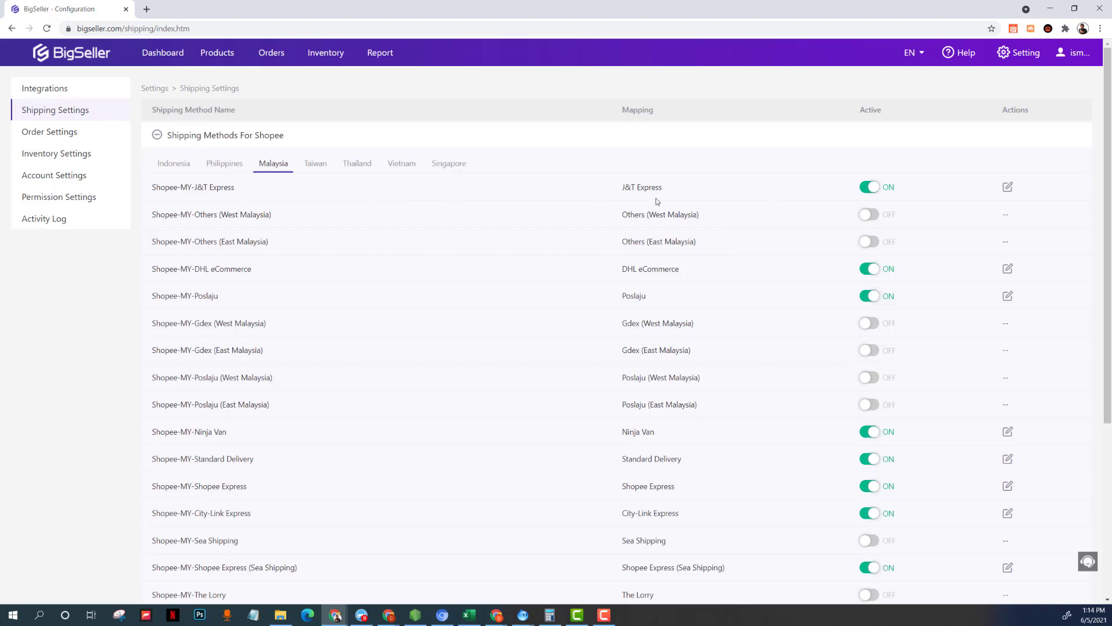
pyautogui.click(1008, 188)
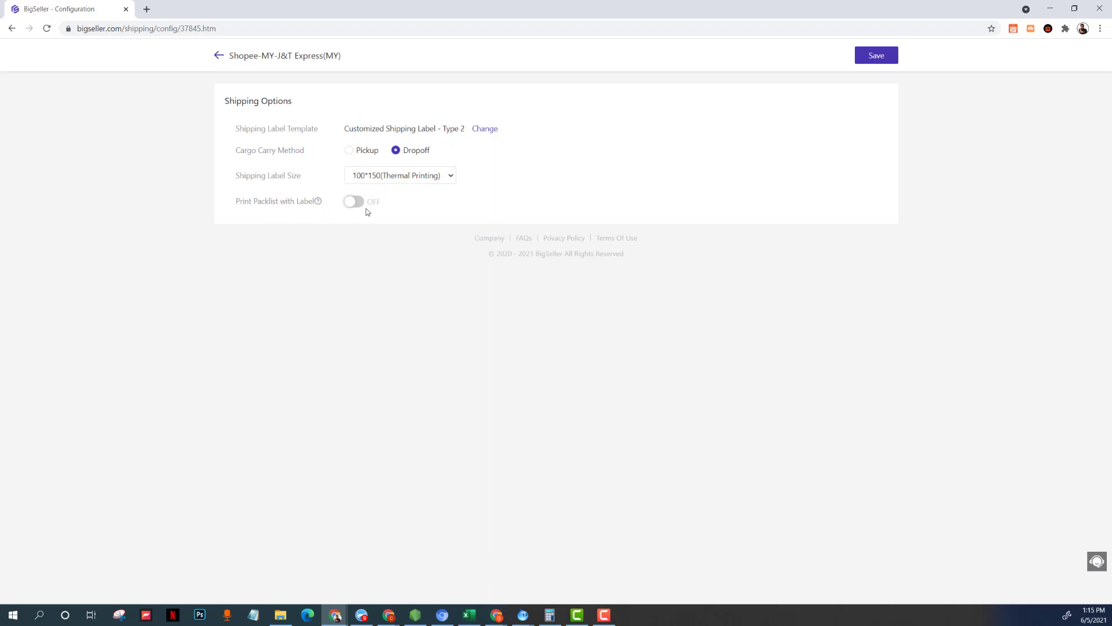
# Step: Compare the standard and customized shipping label templates and choose the Customized Shipping Label with template Type 1
pyautogui.click(486, 129)
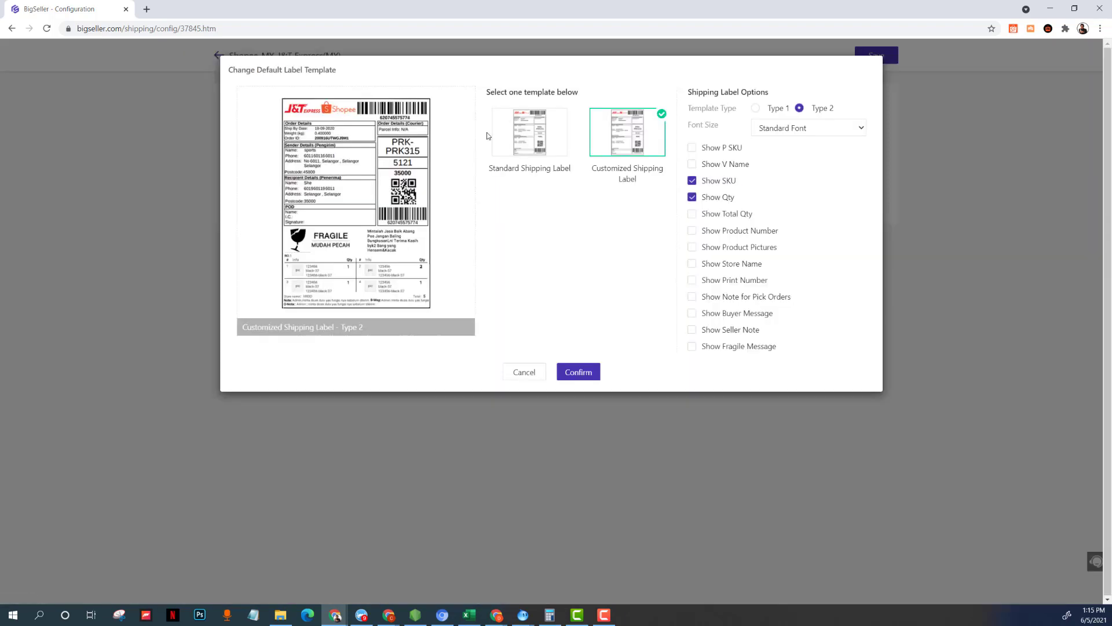
pyautogui.click(527, 145)
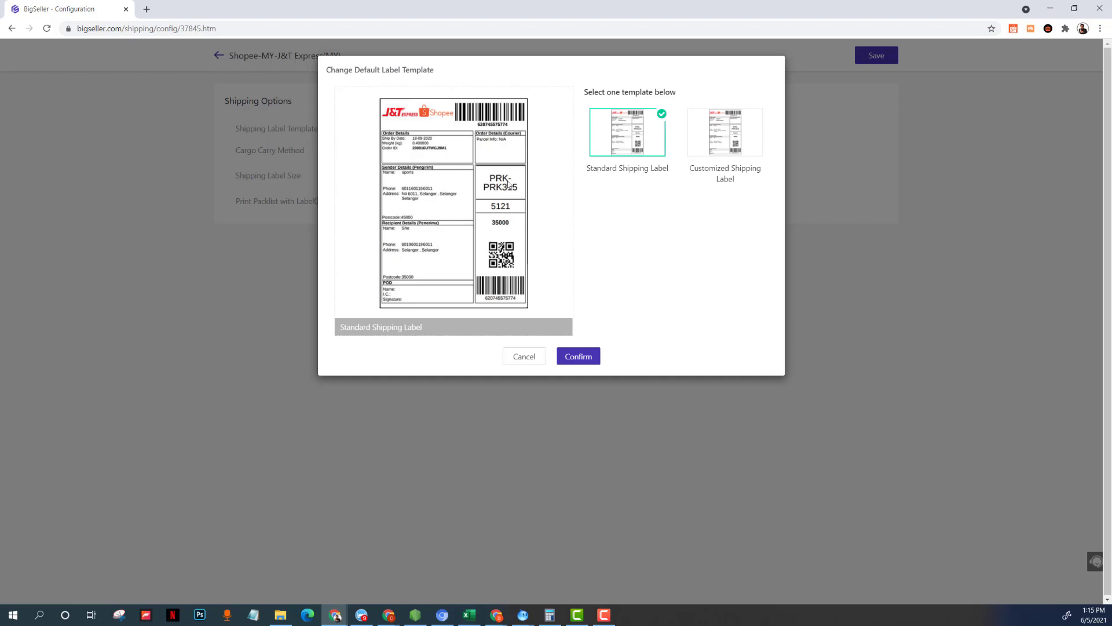
pyautogui.click(724, 138)
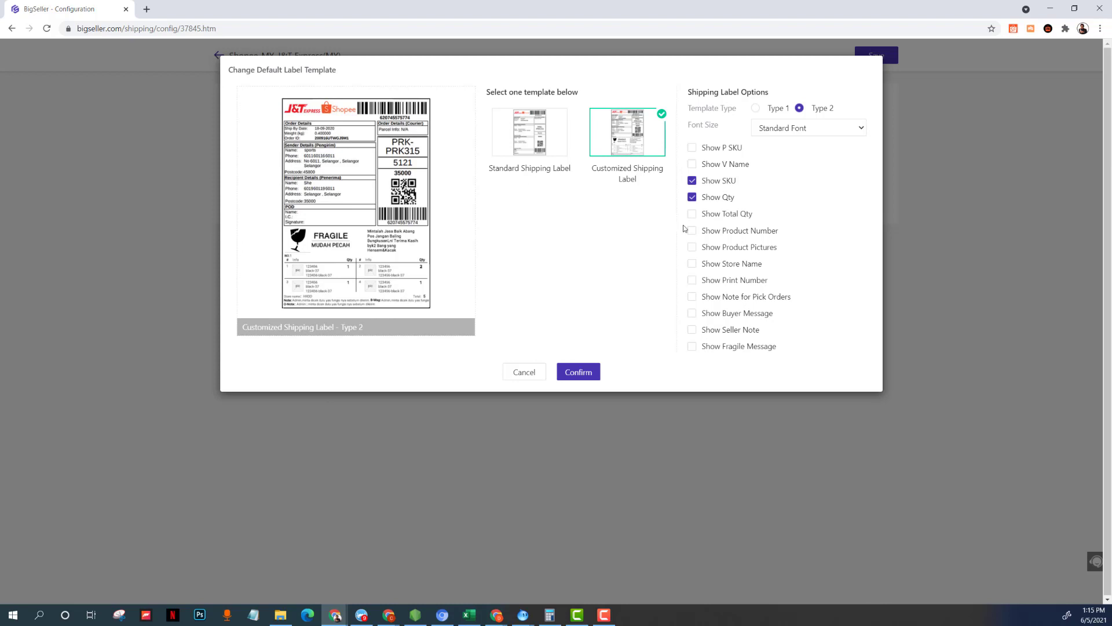
pyautogui.click(756, 108)
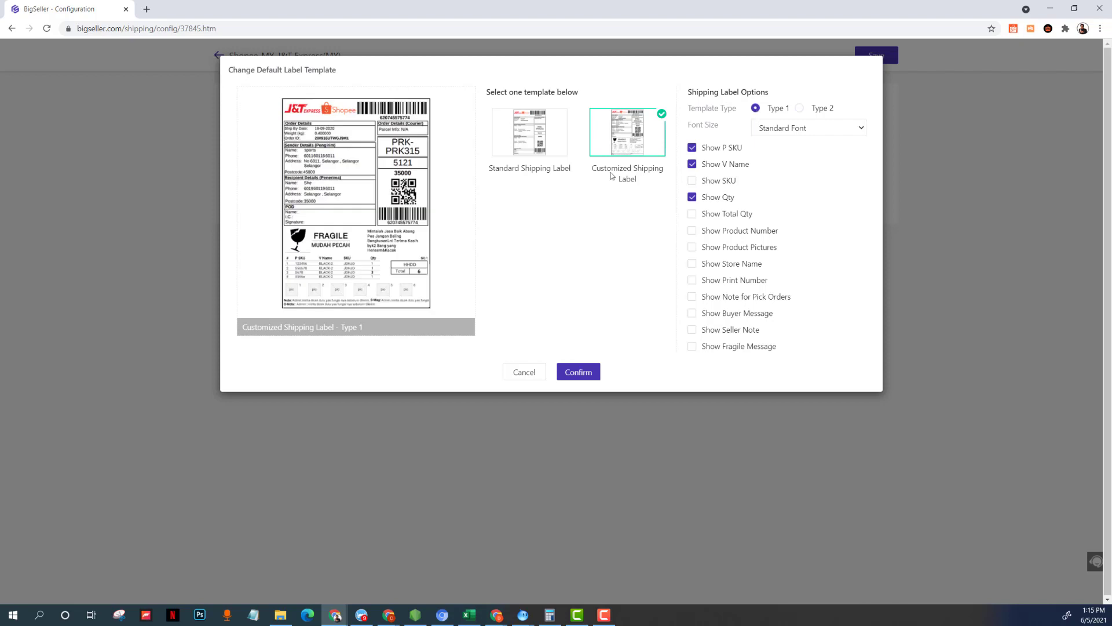
pyautogui.click(800, 108)
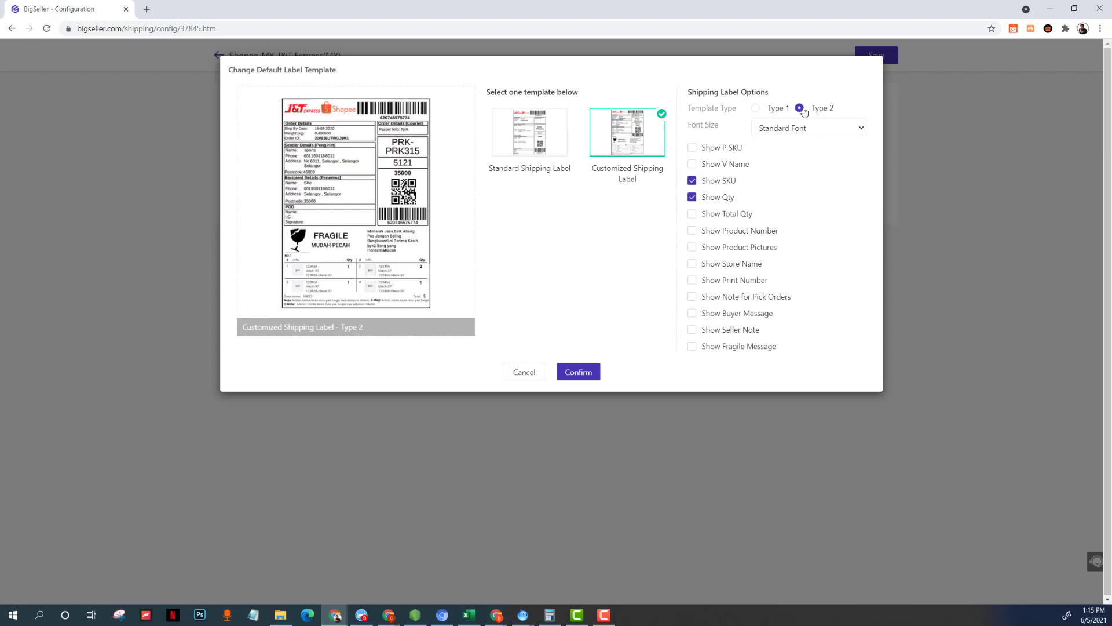
pyautogui.click(756, 108)
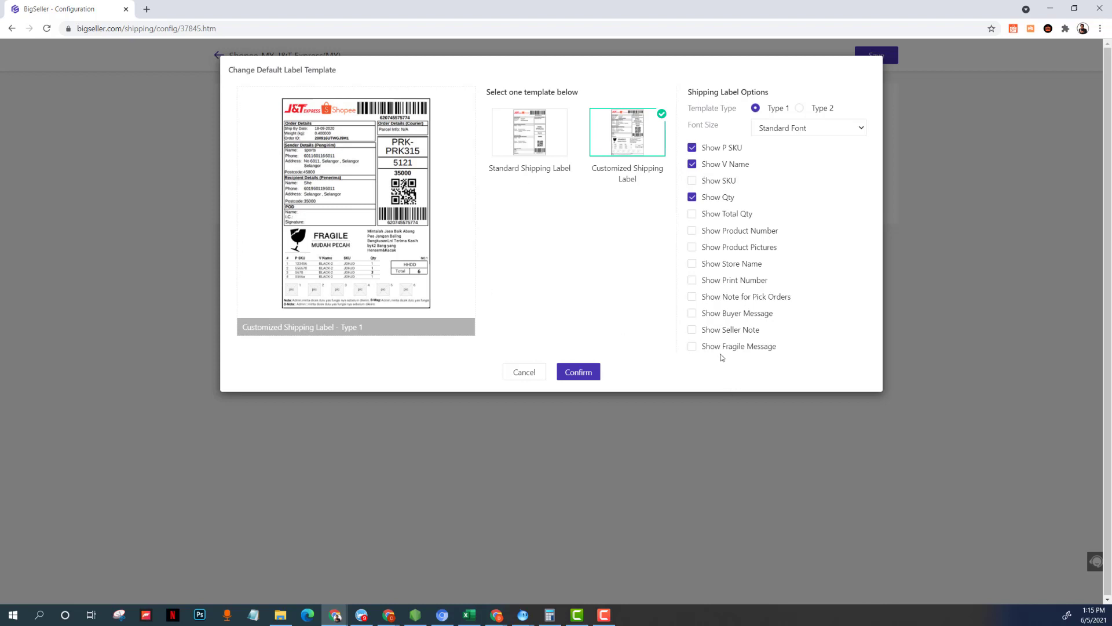
# Step: Set the label to show SKU, Qty, Total Qty and Fragile Message without P SKU and V Name, and save the shipping options
pyautogui.click(693, 147)
pyautogui.click(693, 164)
pyautogui.click(692, 197)
pyautogui.click(693, 346)
pyautogui.click(692, 183)
pyautogui.click(693, 198)
pyautogui.click(692, 214)
pyautogui.click(579, 373)
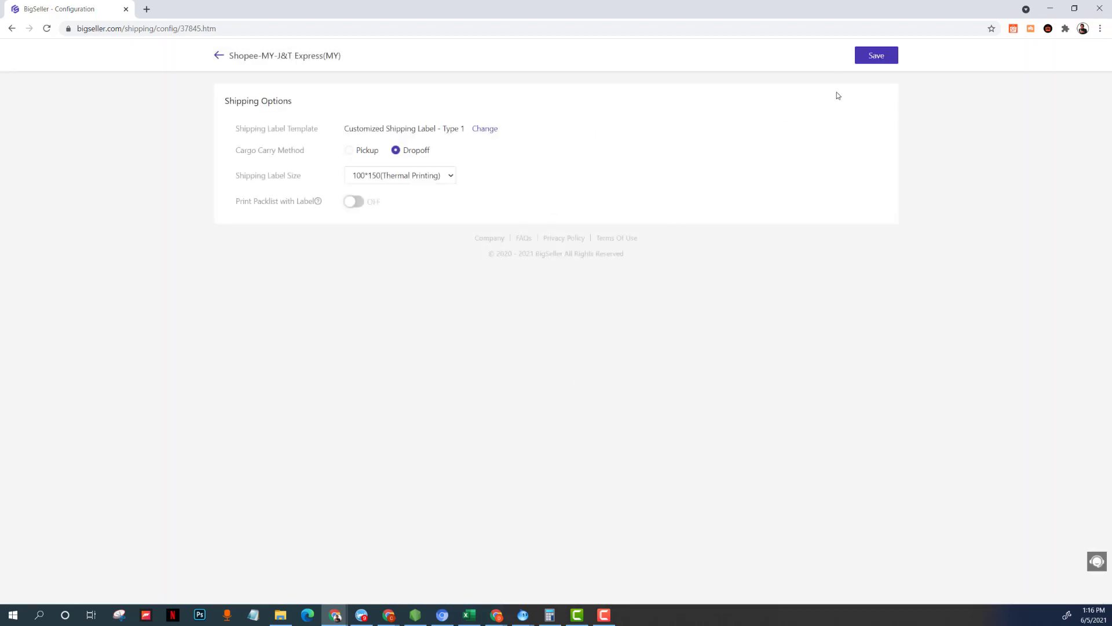
pyautogui.click(877, 55)
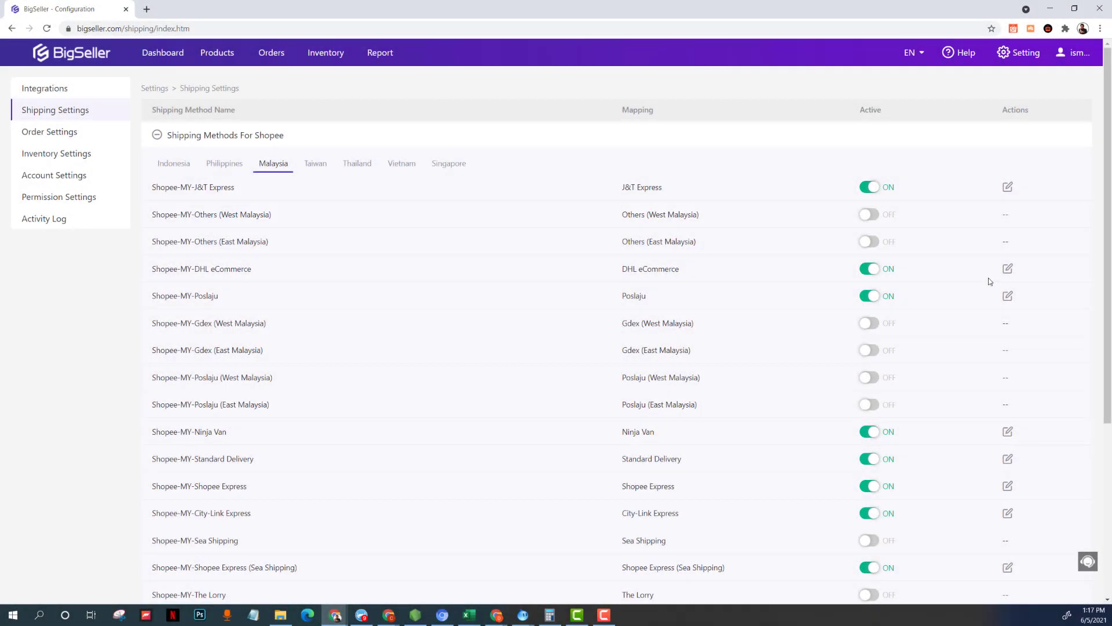
# Step: Open the new orders from the dashboard and filter them to the DirectKilang store
pyautogui.click(155, 55)
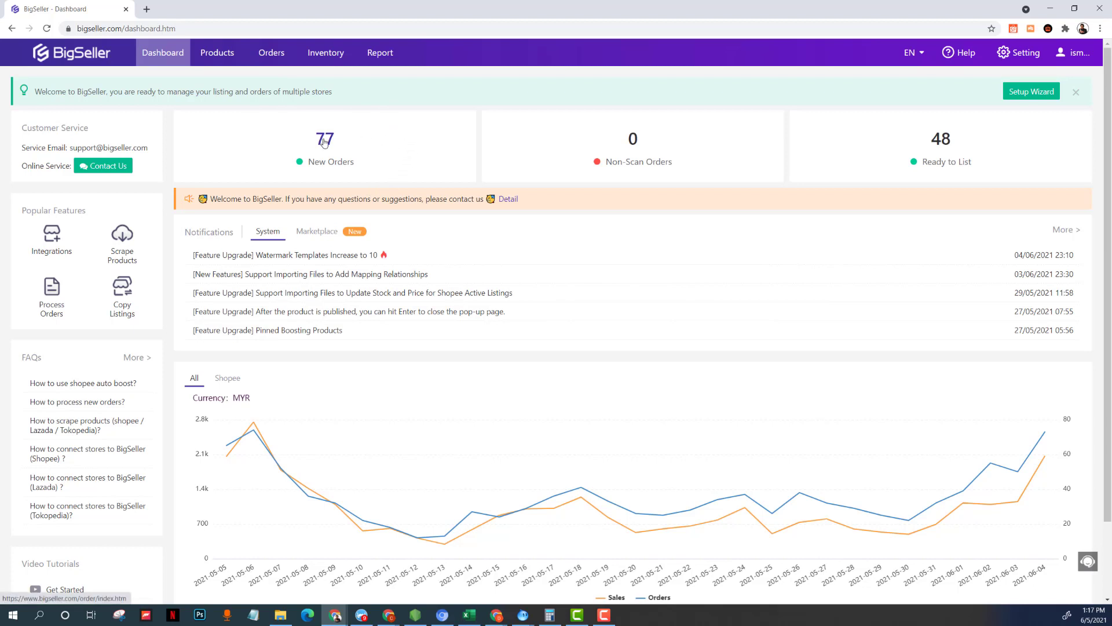
pyautogui.moveTo(271, 60)
pyautogui.click(324, 144)
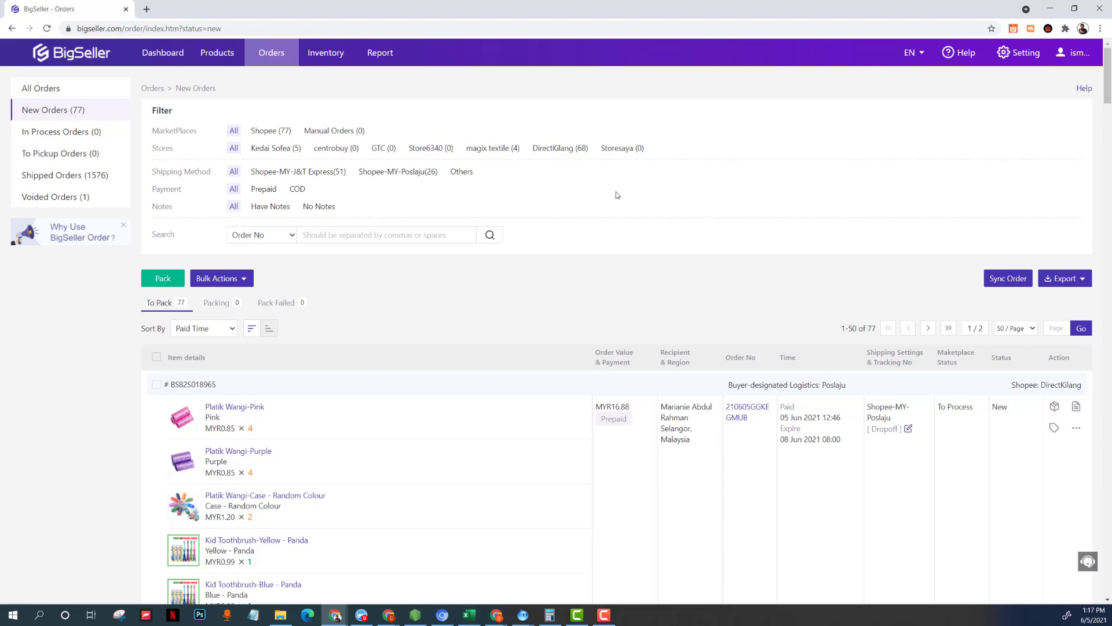
pyautogui.click(559, 149)
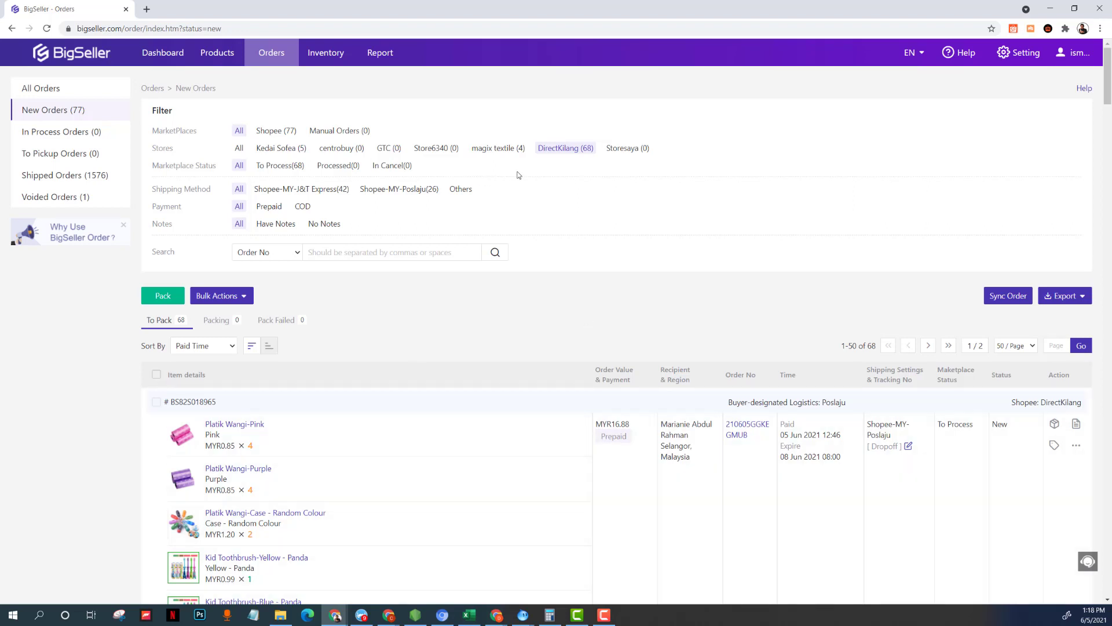
# Step: Select all orders on the current page, synchronize the orders and close the synchronization report
pyautogui.click(156, 375)
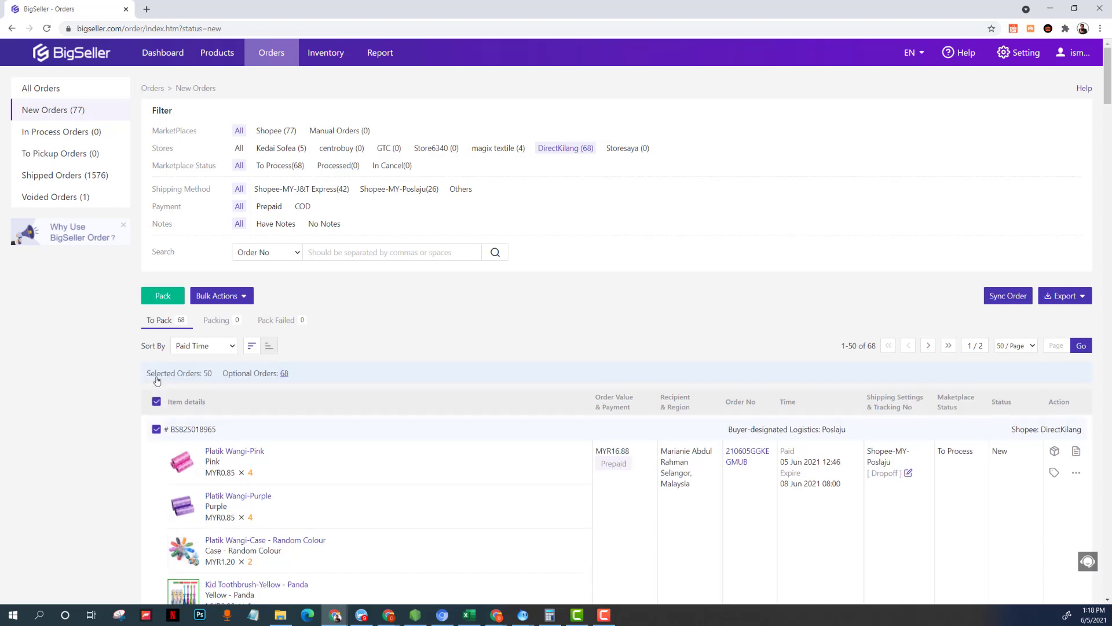
pyautogui.click(1006, 297)
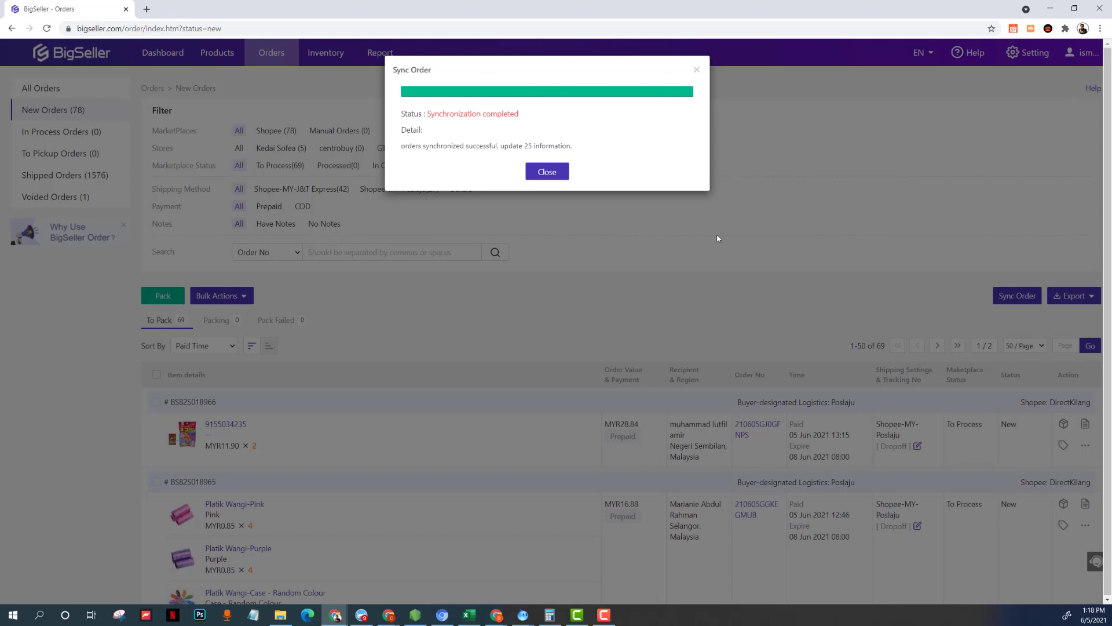
pyautogui.click(542, 173)
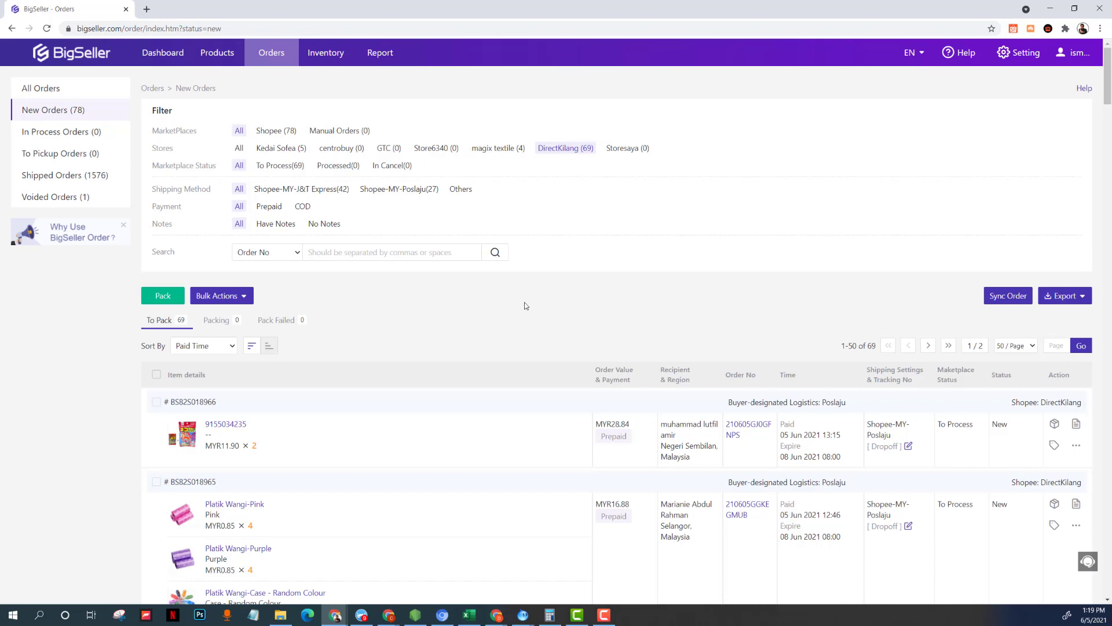
# Step: Check the inventory settings and return to the new orders filtered to the DirectKilang store
pyautogui.click(1007, 59)
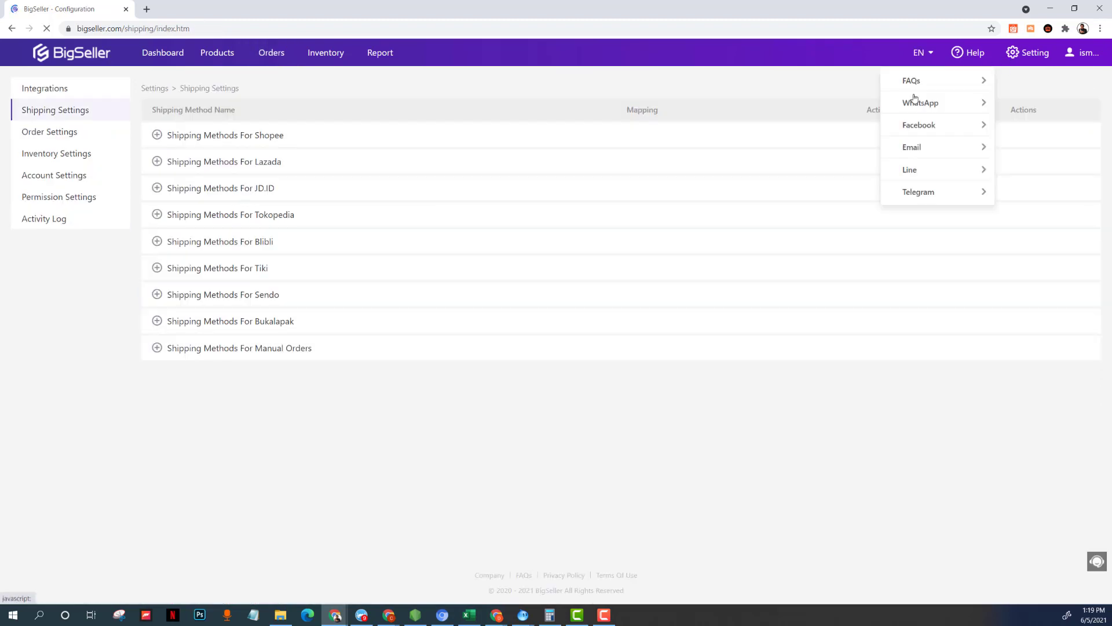
pyautogui.click(54, 155)
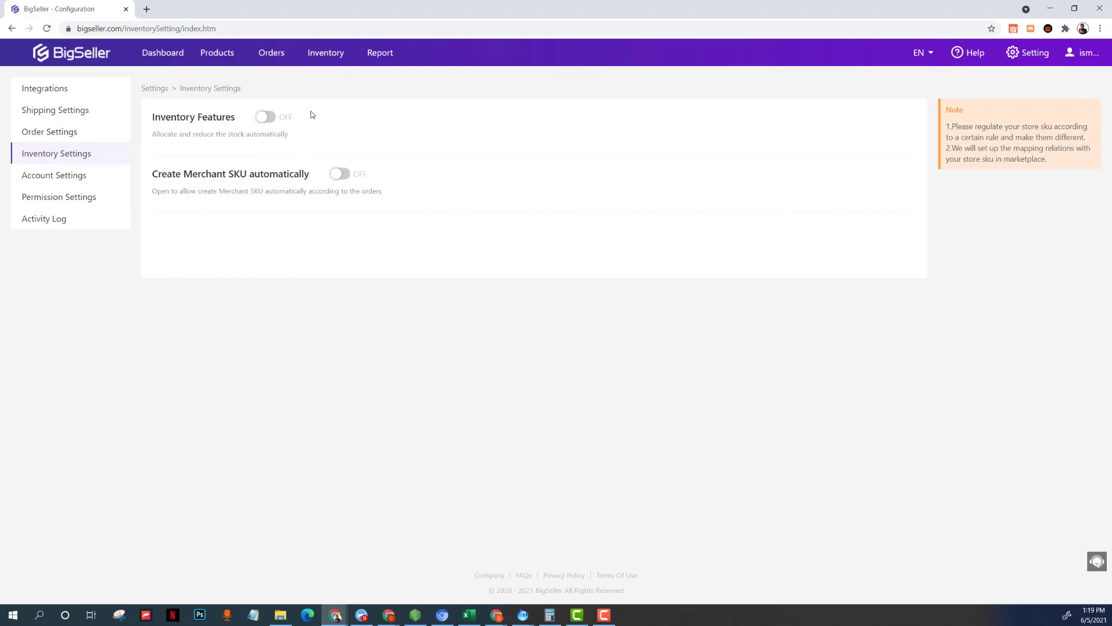
pyautogui.click(161, 58)
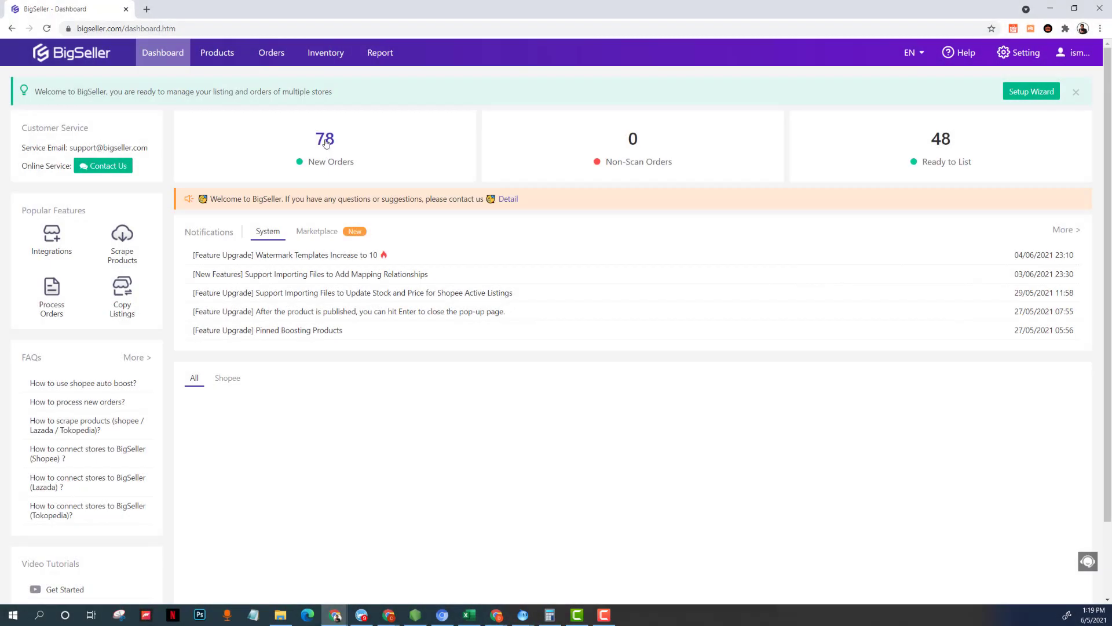
pyautogui.click(327, 143)
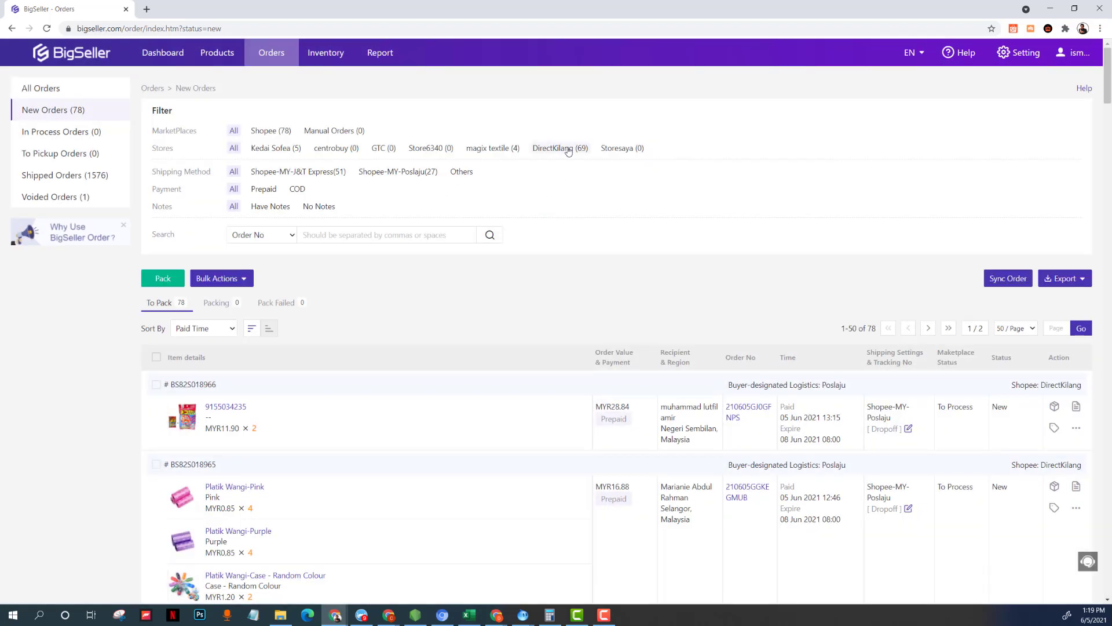
pyautogui.click(568, 150)
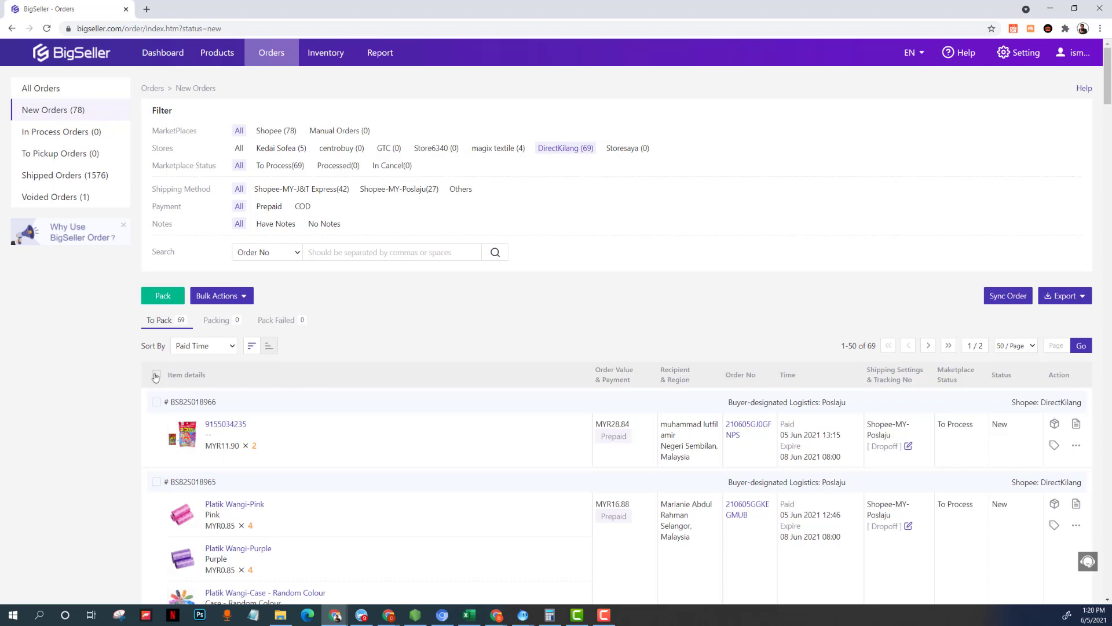
# Step: Show 100 orders per page, pack all new DirectKilang orders and close the packing result
pyautogui.scroll(-4, 234, 364)
pyautogui.scroll(3, 237, 356)
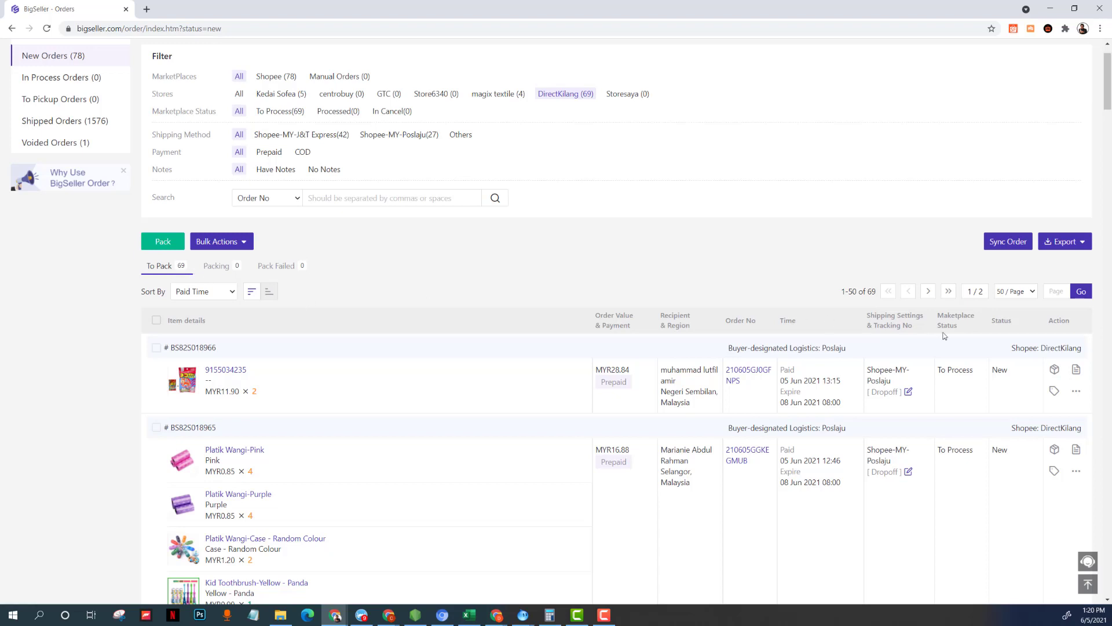
pyautogui.click(1014, 297)
pyautogui.click(1010, 311)
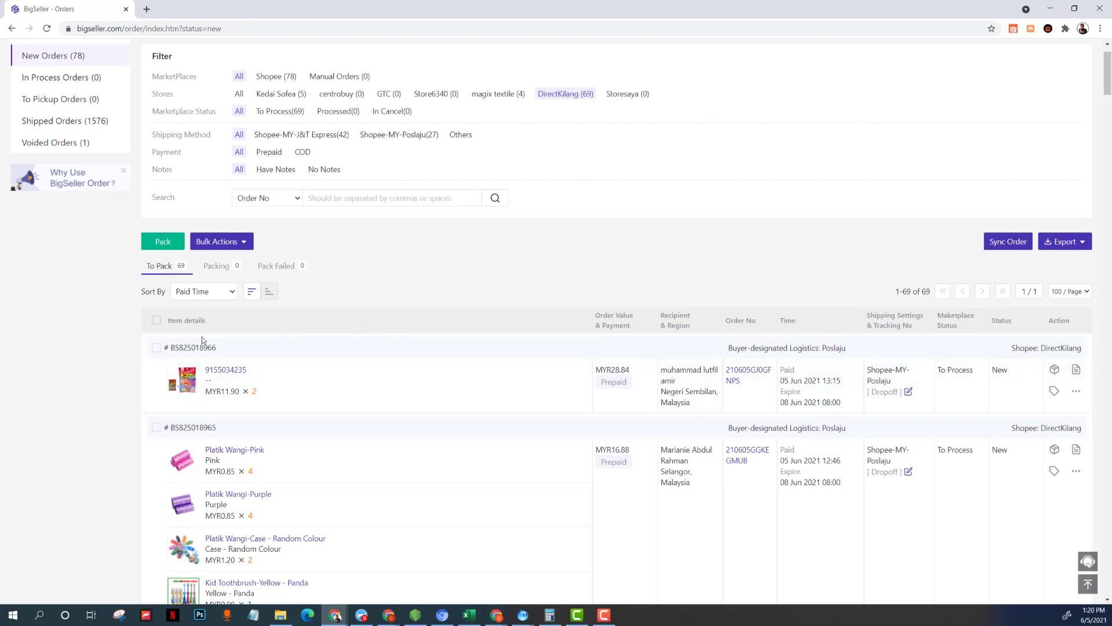
pyautogui.click(156, 320)
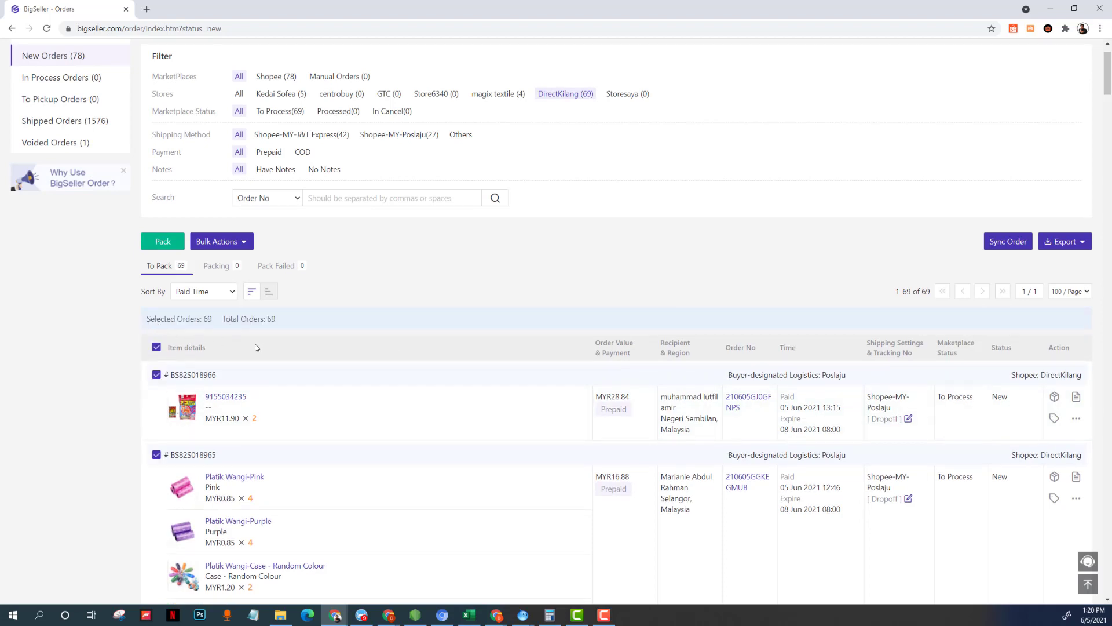
pyautogui.click(164, 244)
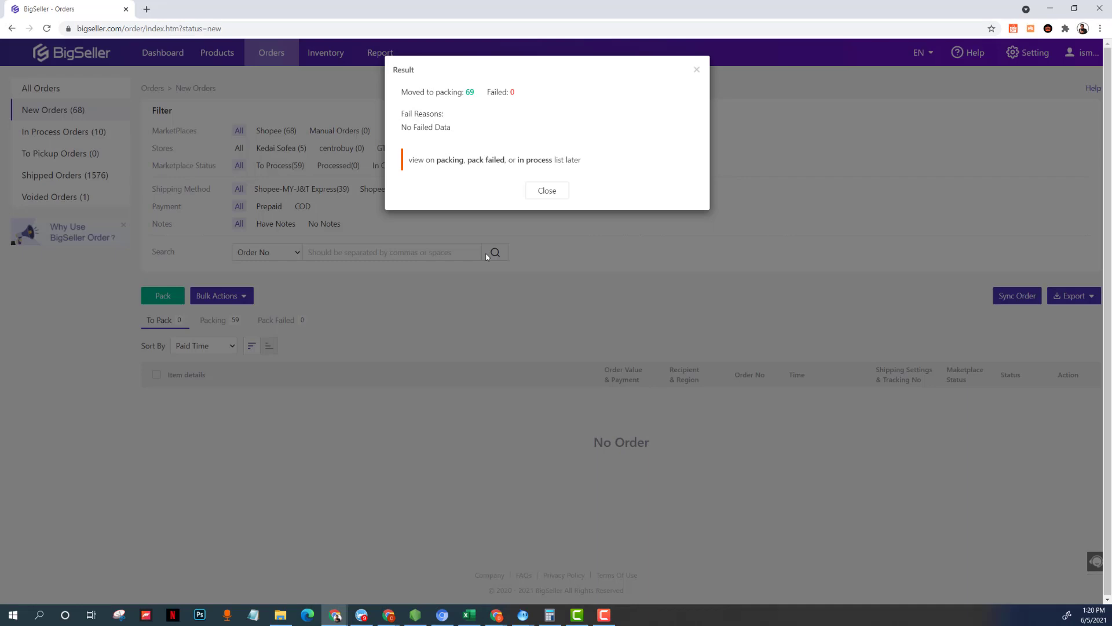
pyautogui.click(546, 192)
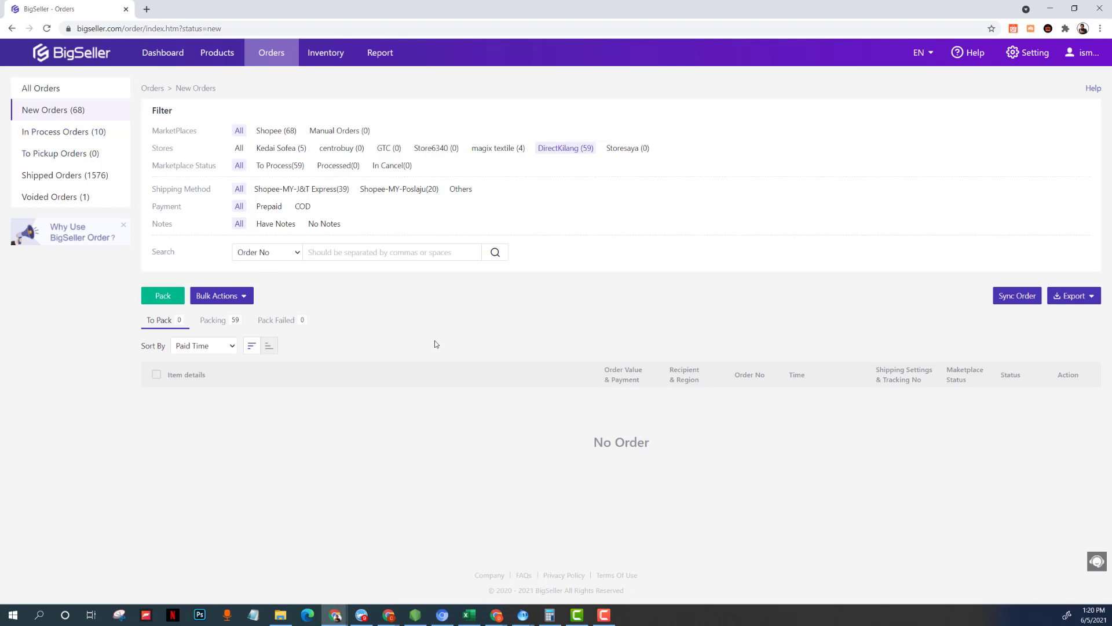
# Step: Check the orders being packed, then open the in-process orders and skip the guidelines
pyautogui.click(201, 325)
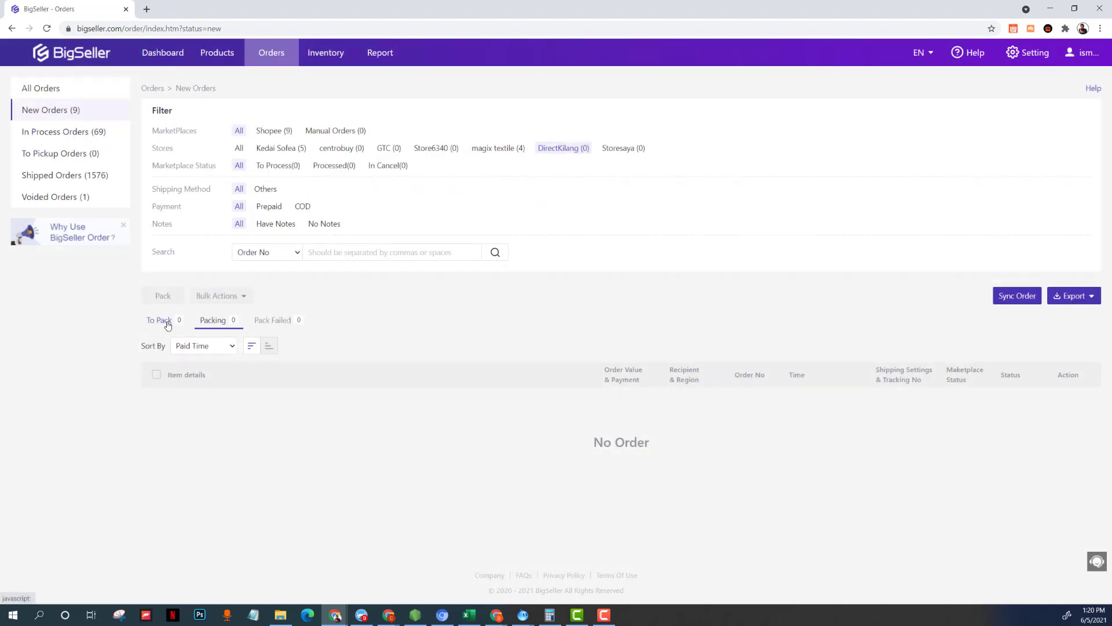
pyautogui.click(60, 133)
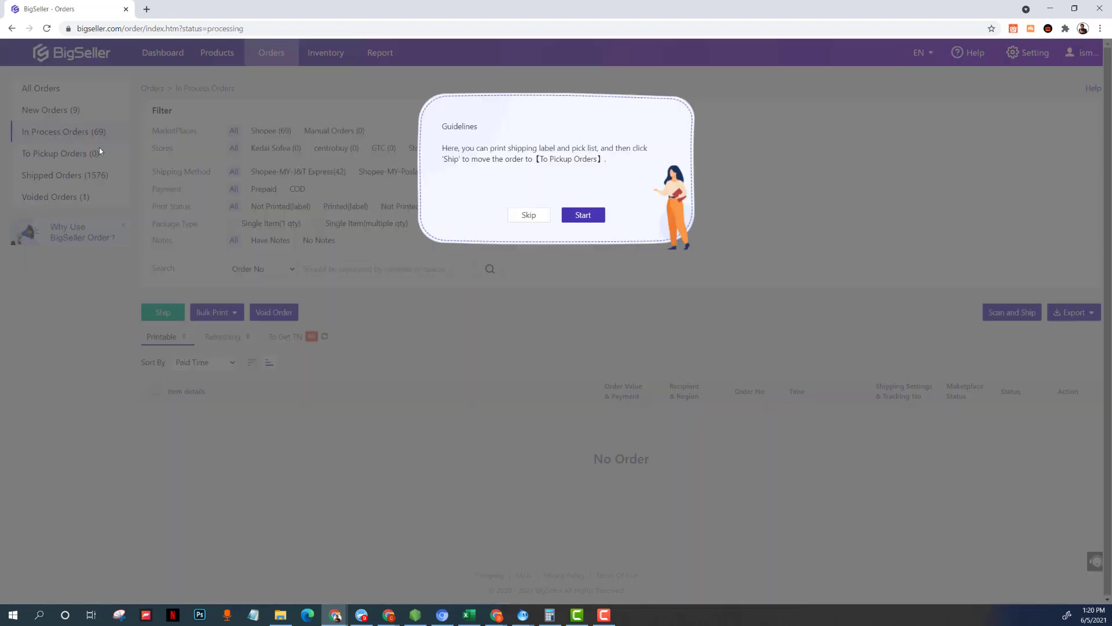
pyautogui.click(529, 216)
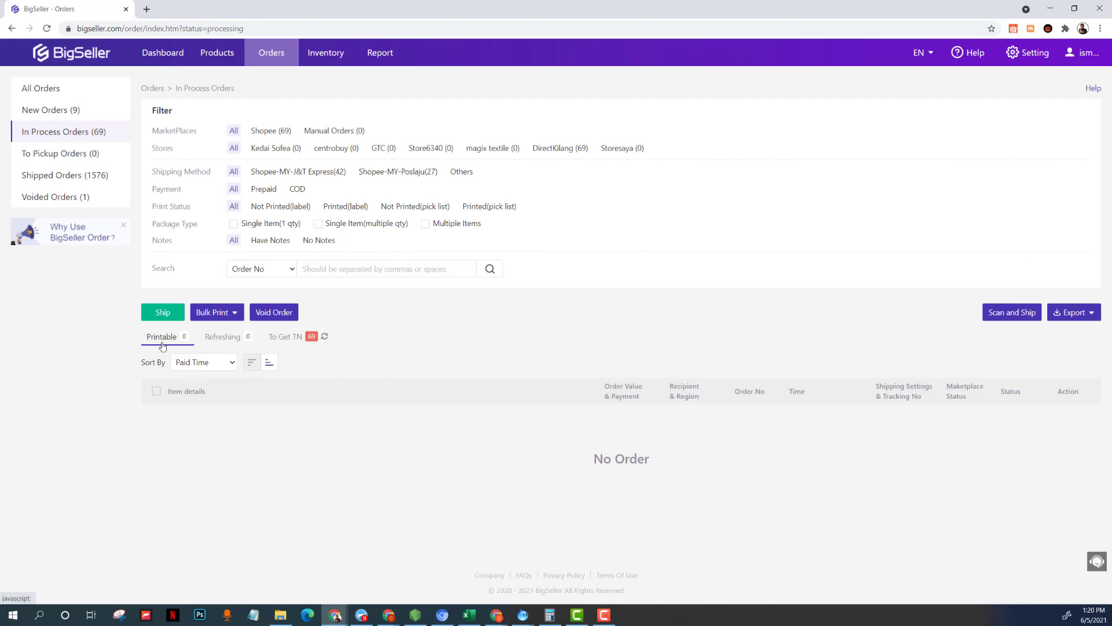
# Step: Refresh the tracking numbers of the in-process orders that still need one and open the printable orders
pyautogui.click(291, 338)
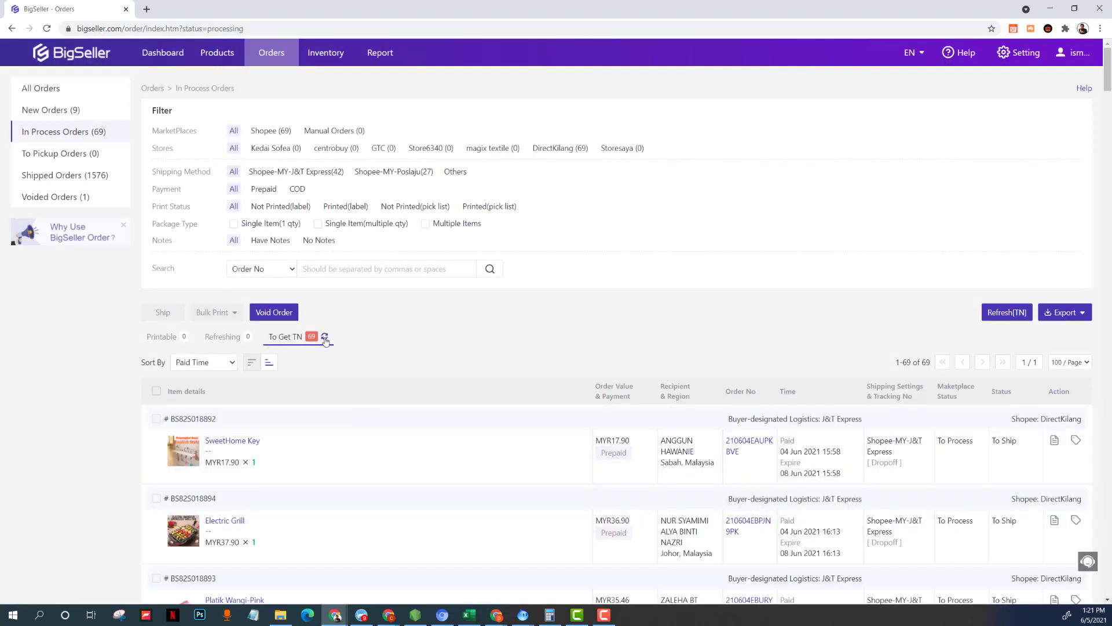
pyautogui.click(325, 338)
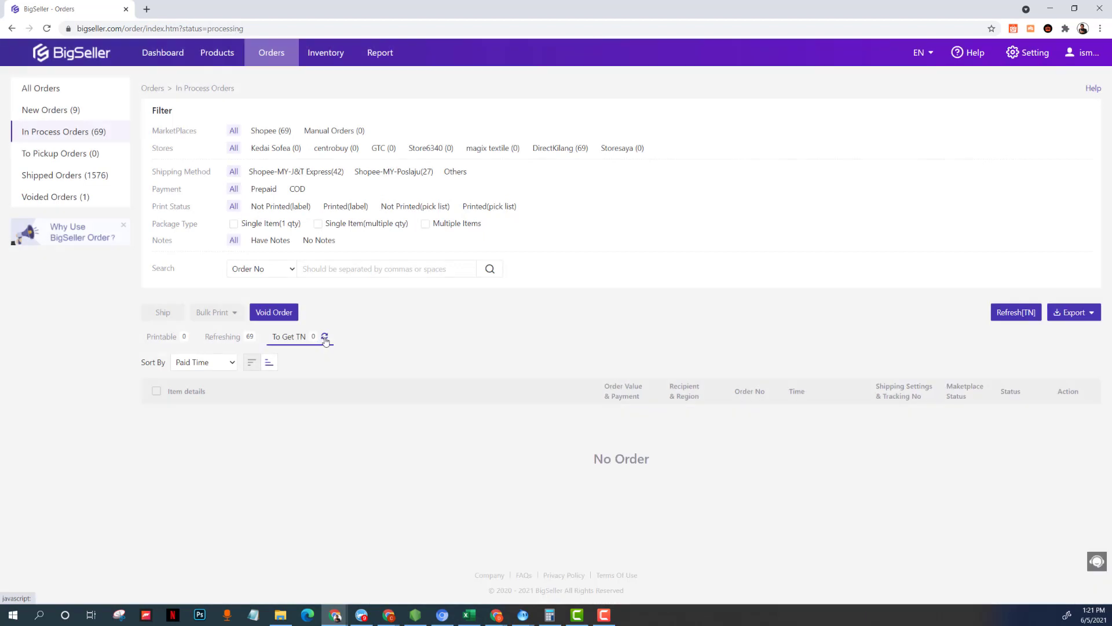
pyautogui.click(224, 340)
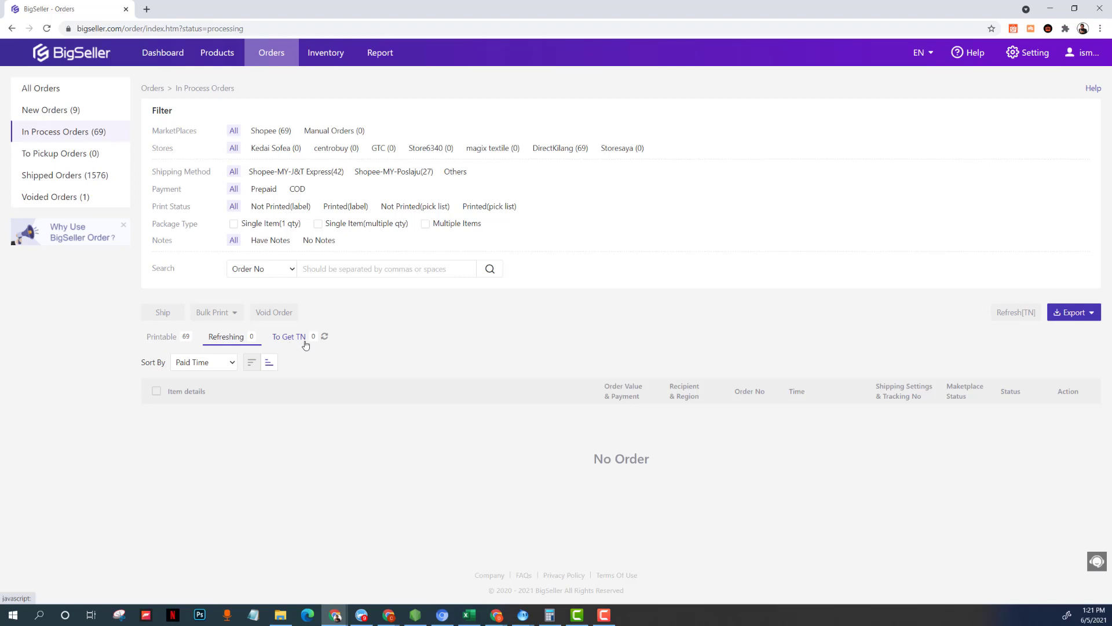
pyautogui.click(159, 340)
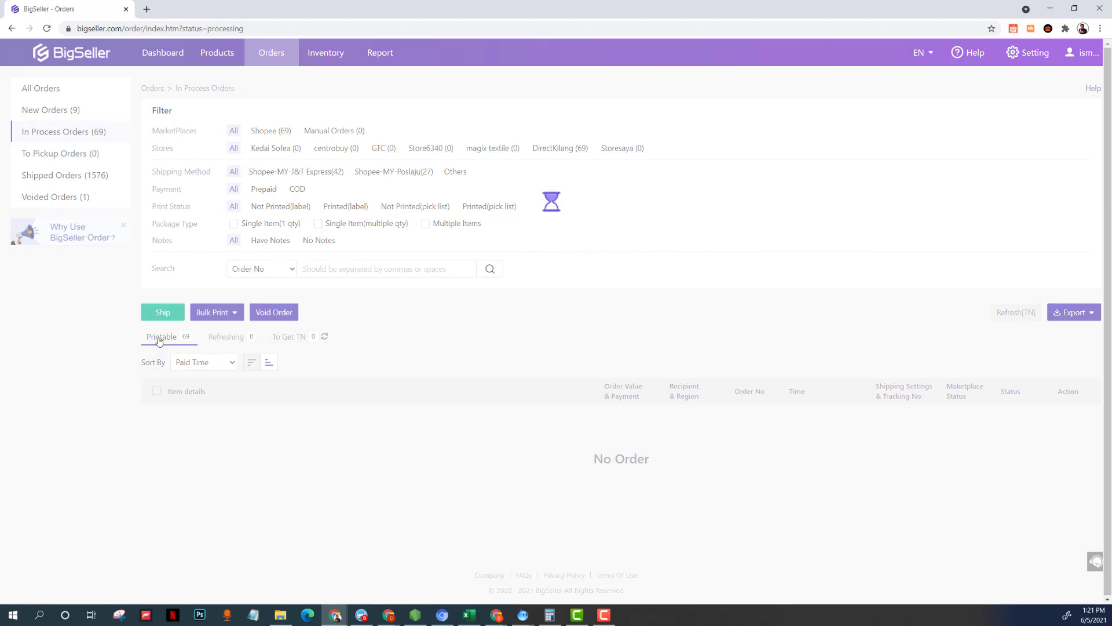
# Step: Filter the printable orders to Shopee-MY-J&T Express, select them all and start bulk printing their shipping labels
pyautogui.scroll(-1, 509, 348)
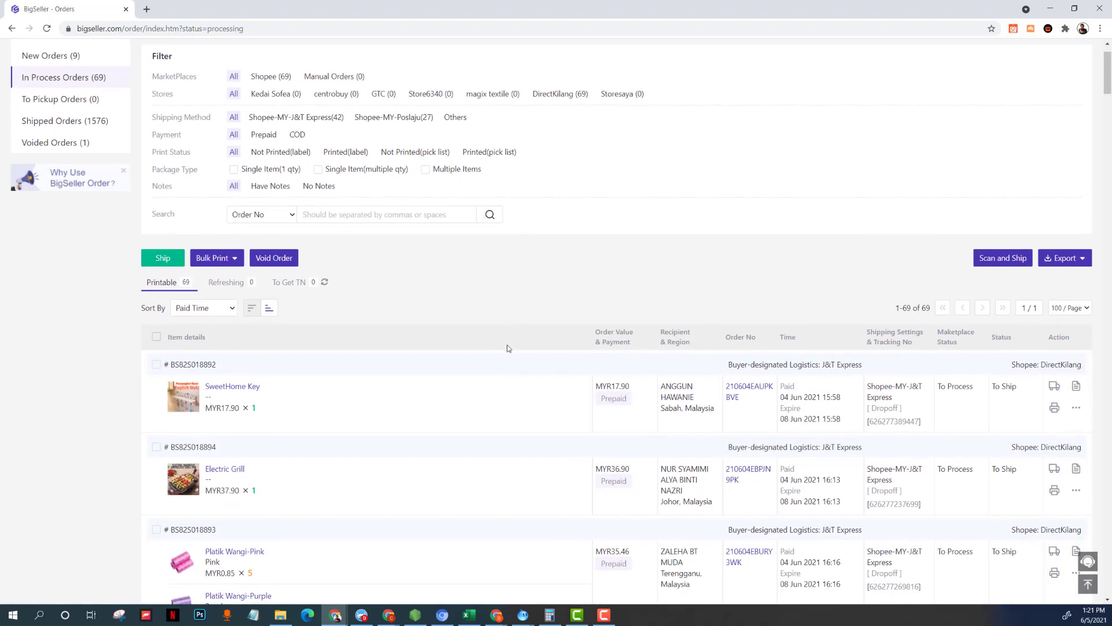
pyautogui.scroll(1, 492, 358)
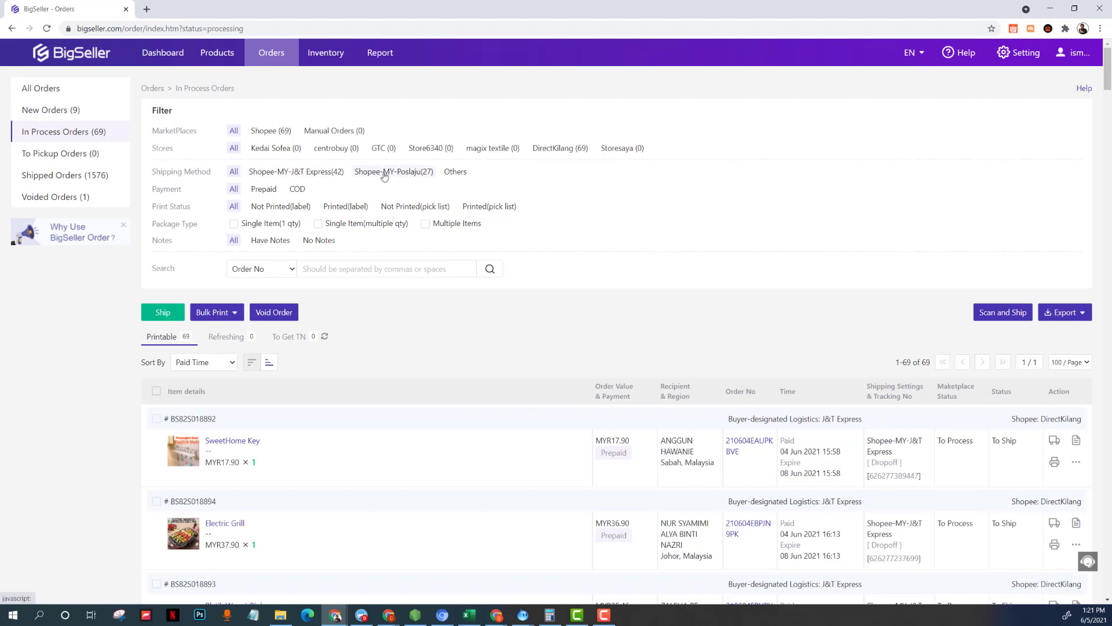
pyautogui.click(322, 174)
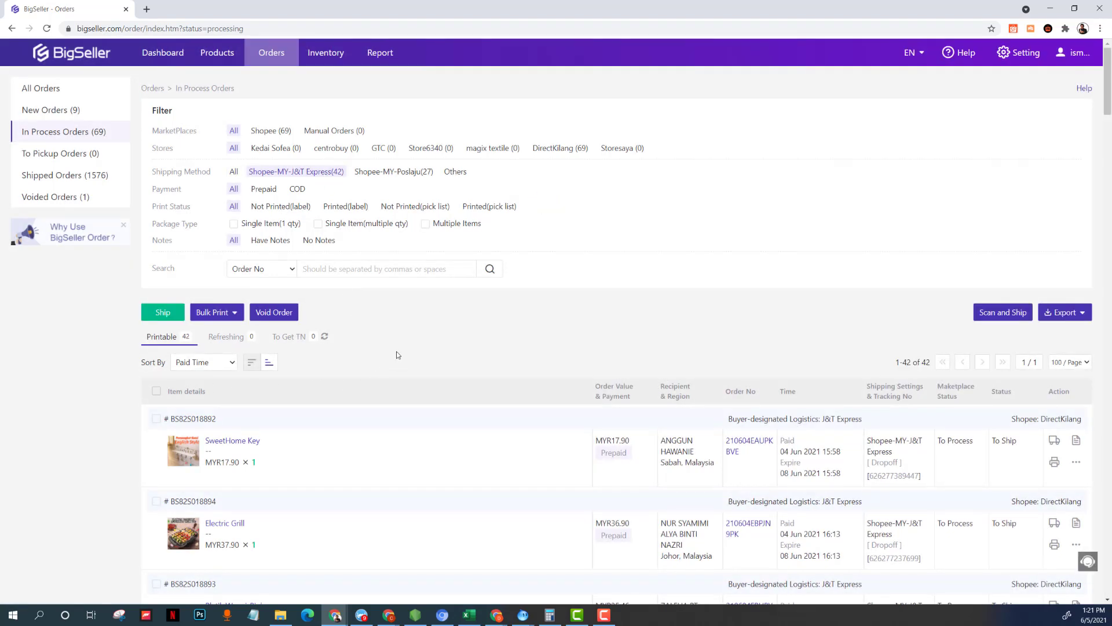
pyautogui.click(157, 394)
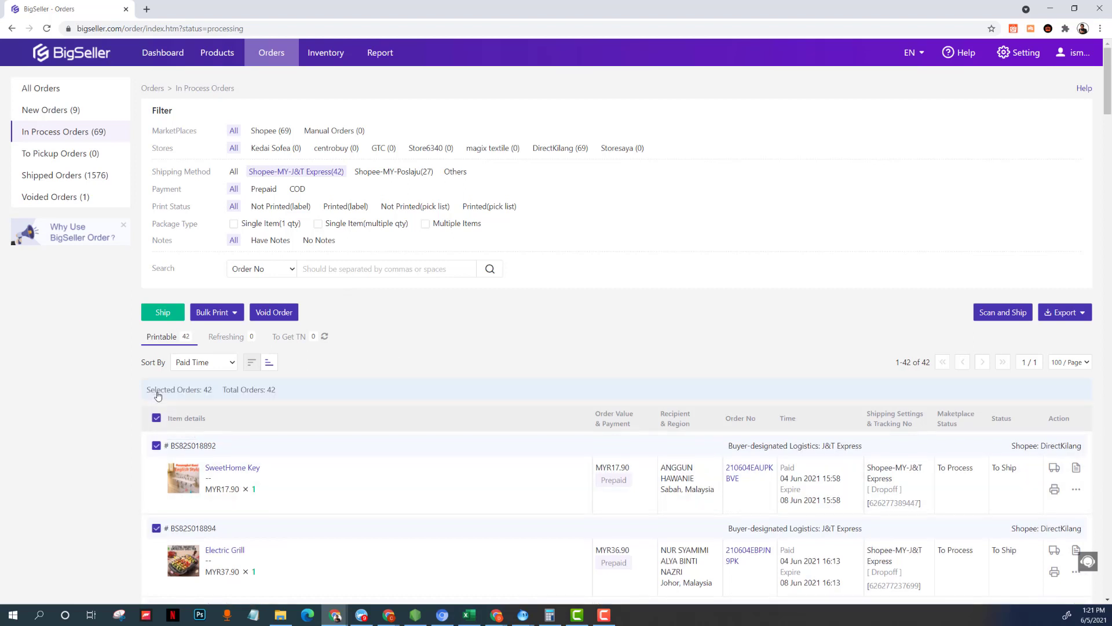
pyautogui.click(212, 313)
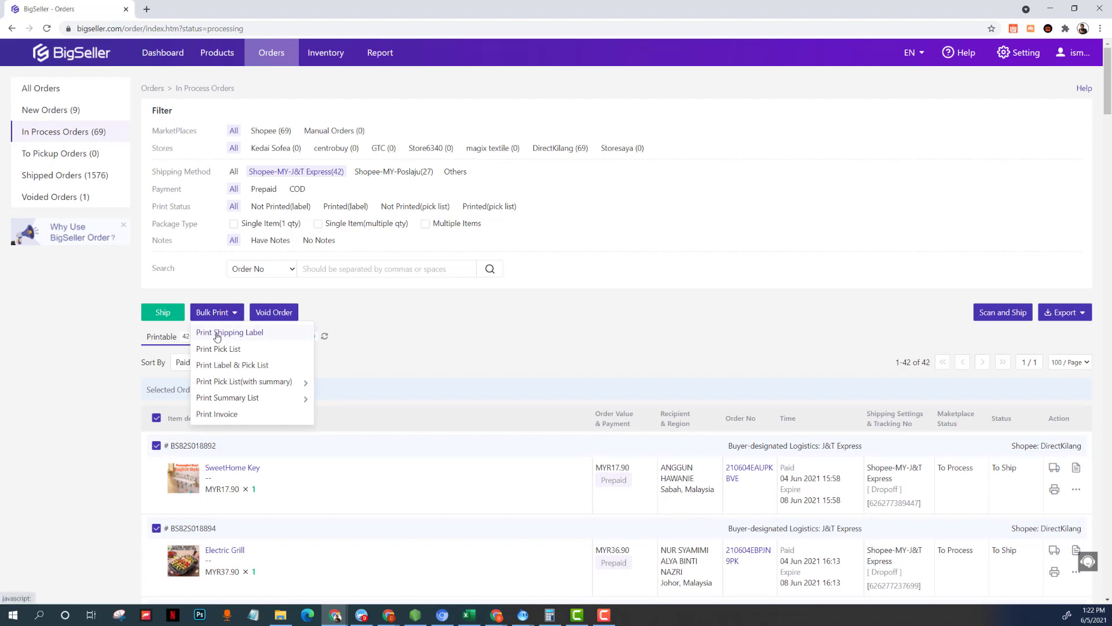
pyautogui.click(217, 333)
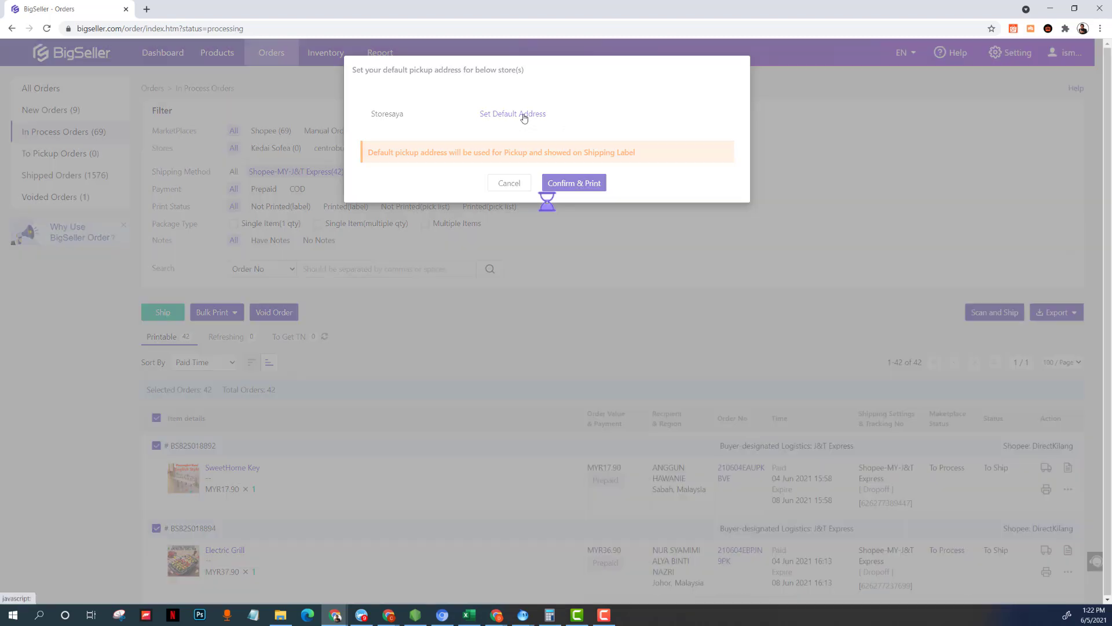
# Step: Set Storesaya's default pickup address with "-" as sender name and phone, then confirm and print the labels
pyautogui.click(523, 116)
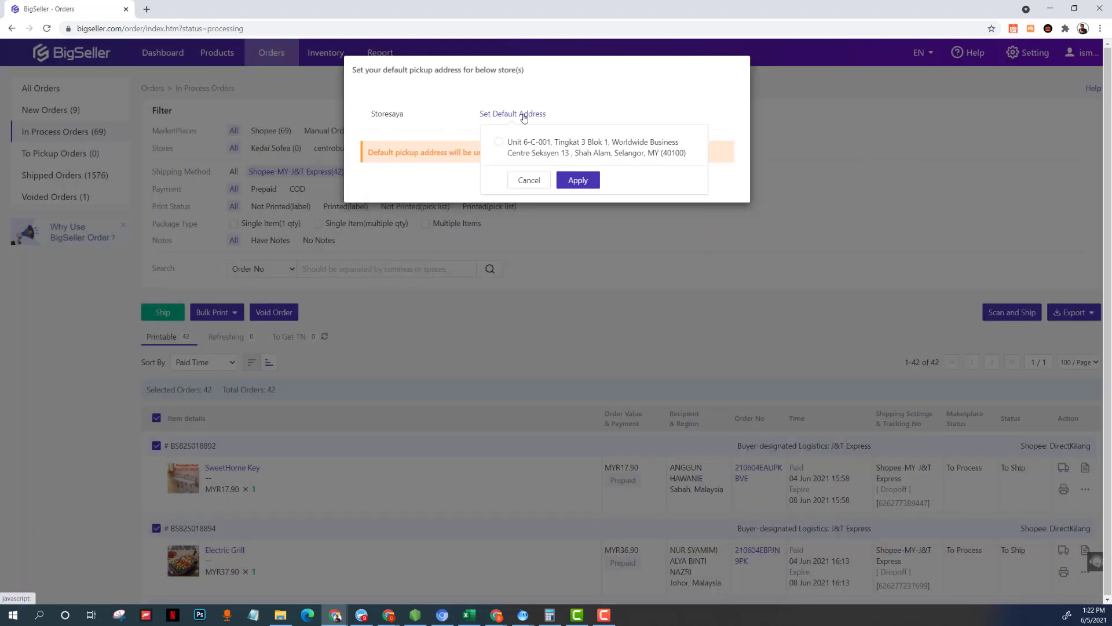
pyautogui.click(501, 143)
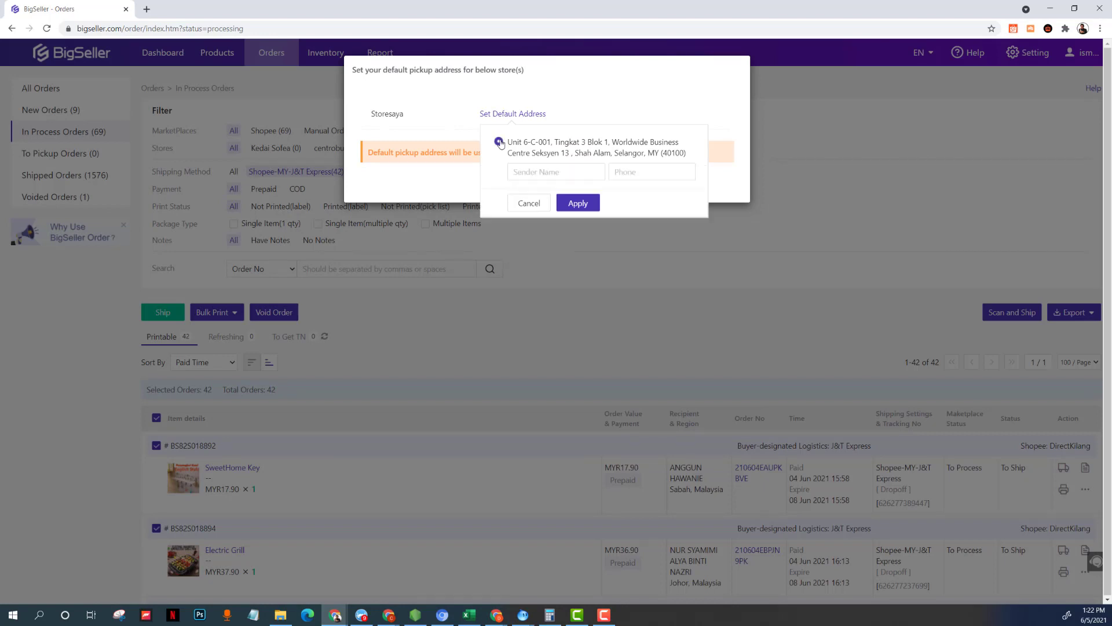
pyautogui.click(568, 171)
pyautogui.write('E')
pyautogui.click(611, 176)
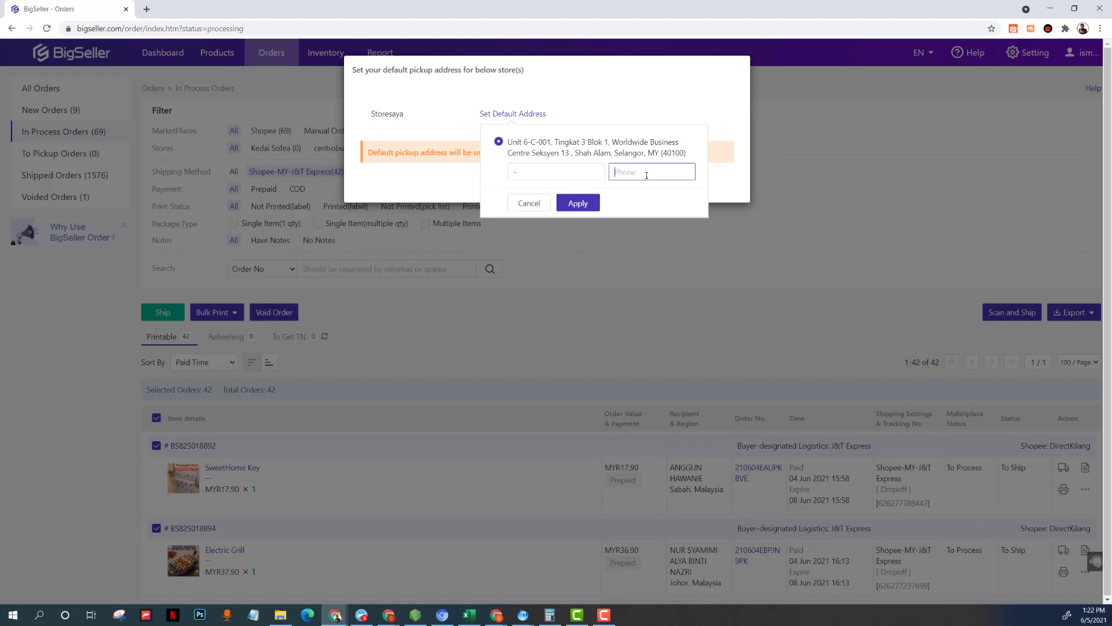
pyautogui.click(578, 202)
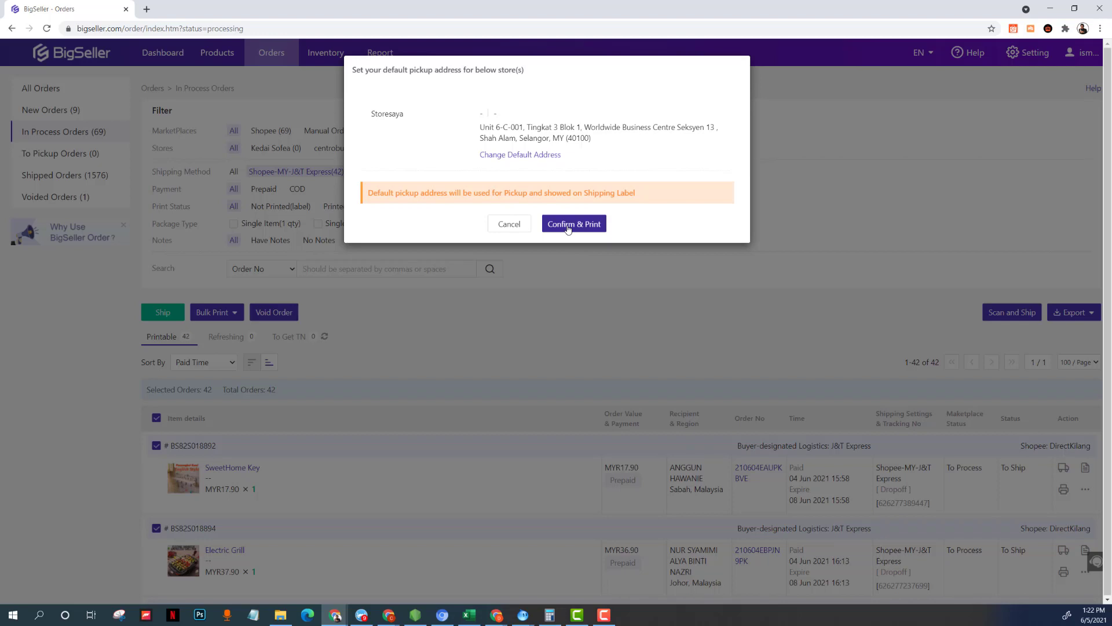
pyautogui.click(568, 228)
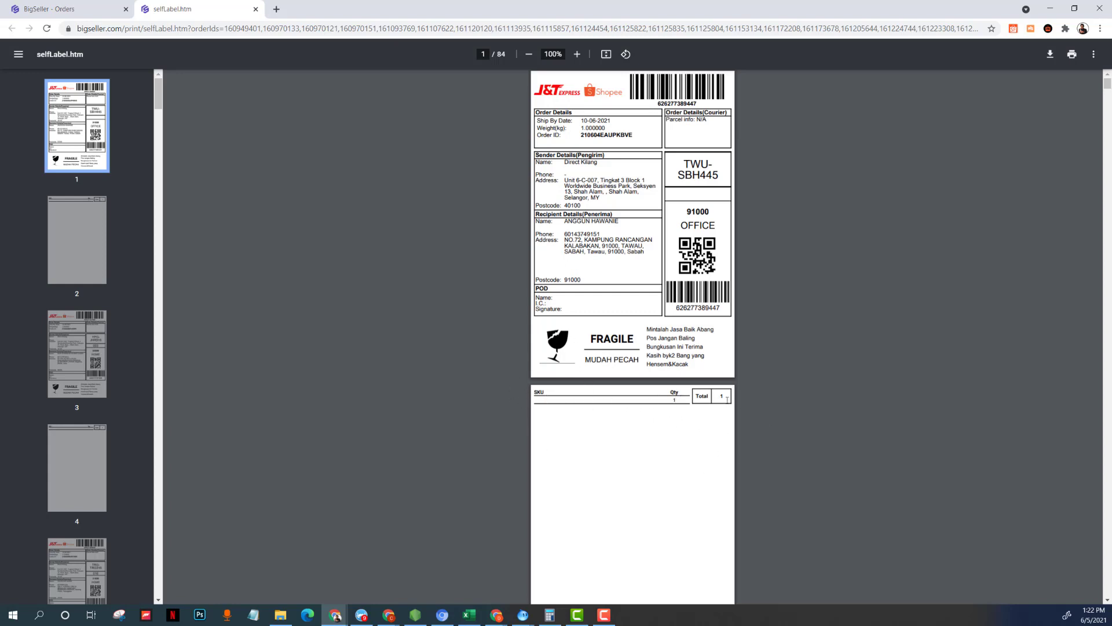
# Step: Examine the first order's label pages in the generated document and return to the in-process orders
pyautogui.scroll(-4, 727, 400)
pyautogui.scroll(3, 697, 417)
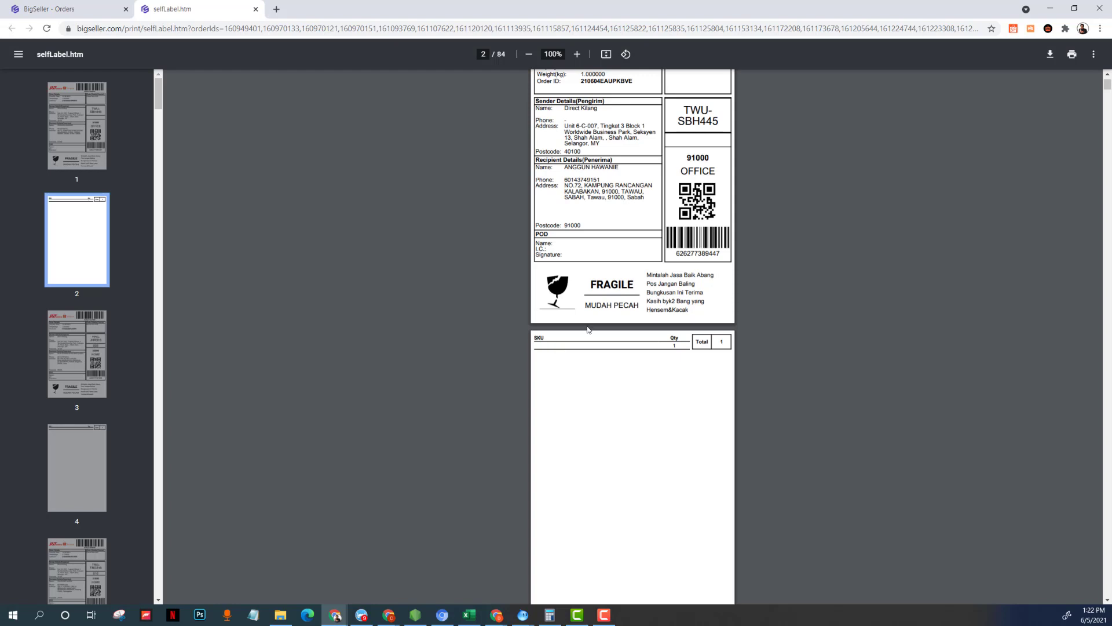
pyautogui.click(76, 12)
pyautogui.click(502, 129)
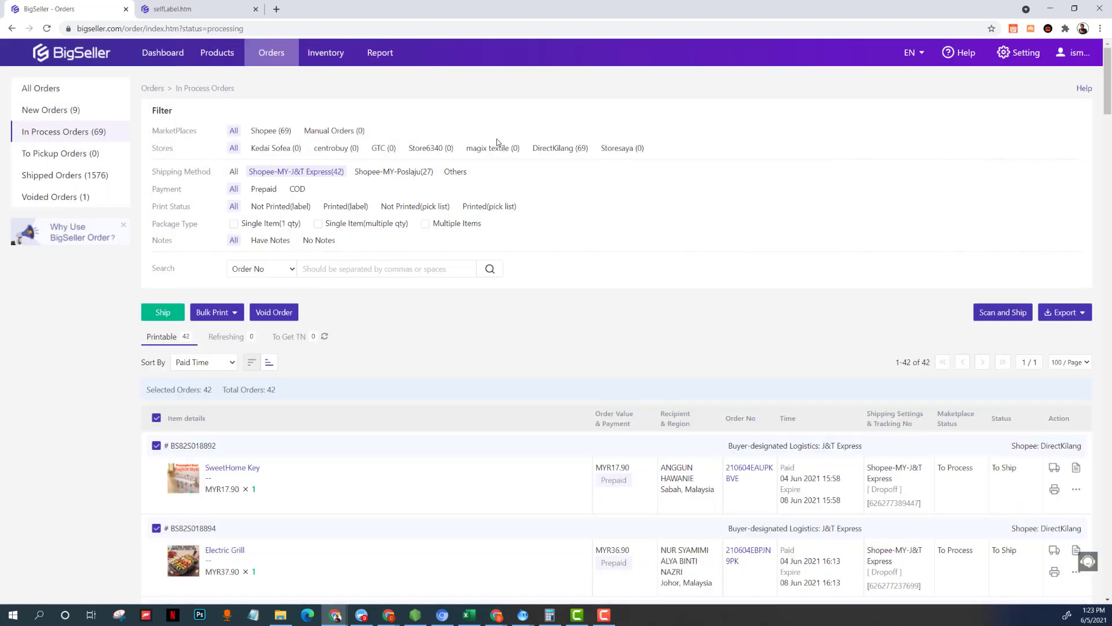
# Step: Open the shipping settings in a new tab and bring up the label template options for Shopee-MY-J&T Express under Malaysia
pyautogui.middleClick(1012, 57)
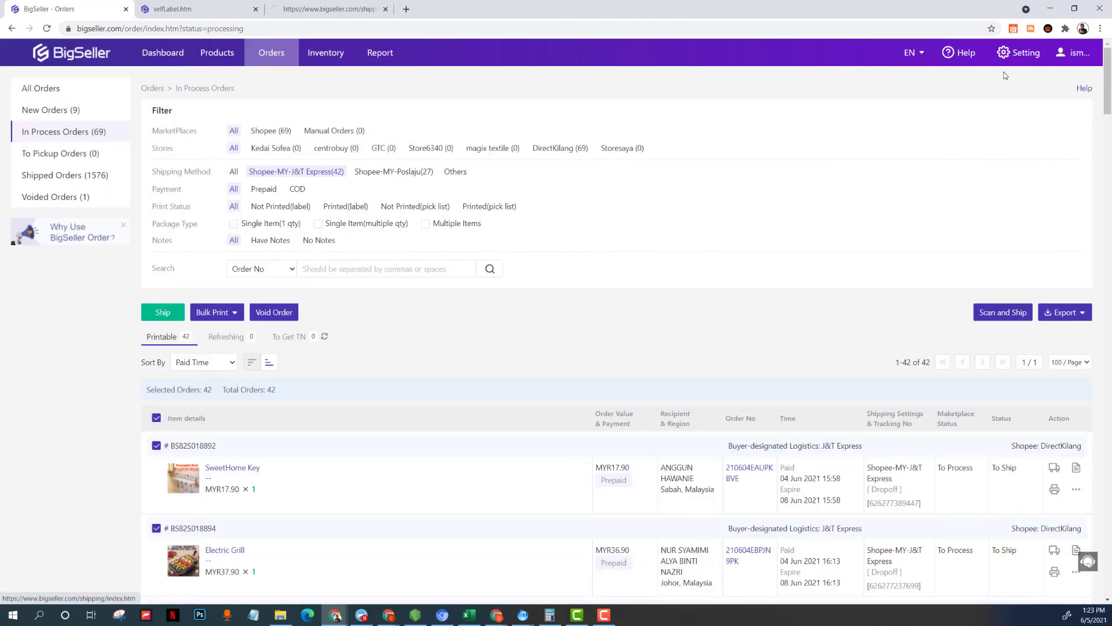
pyautogui.click(323, 9)
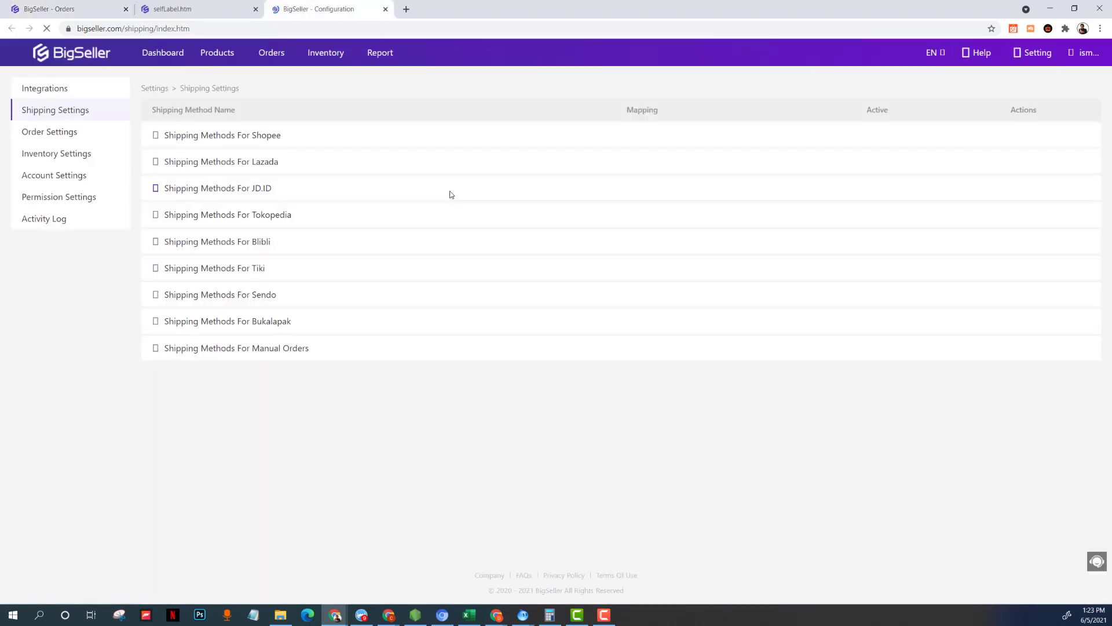
pyautogui.click(266, 140)
pyautogui.click(278, 168)
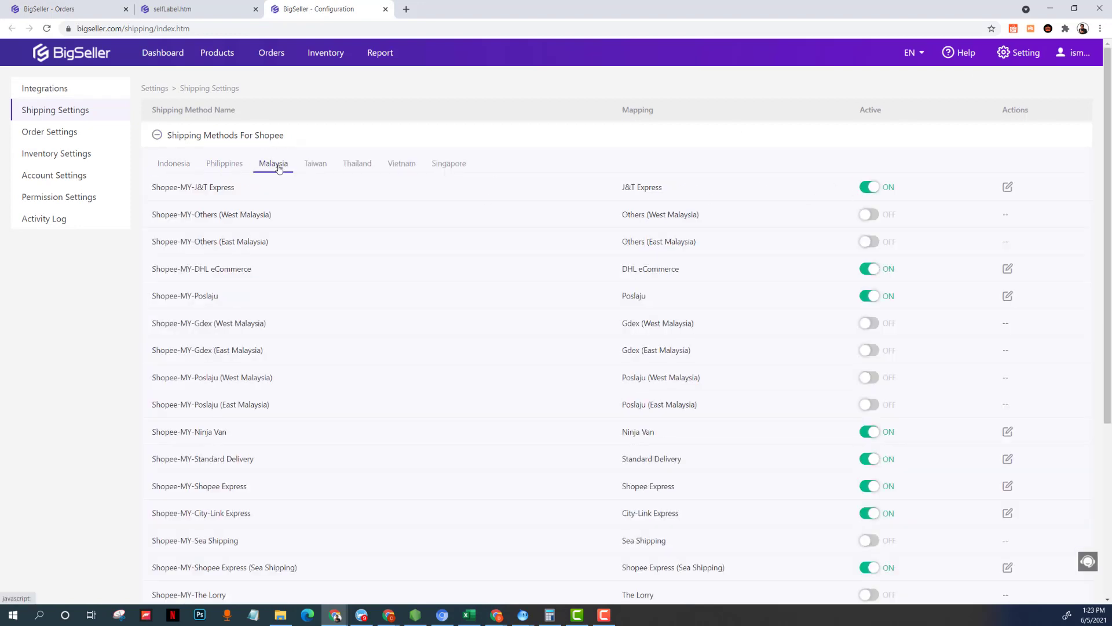
pyautogui.click(1008, 187)
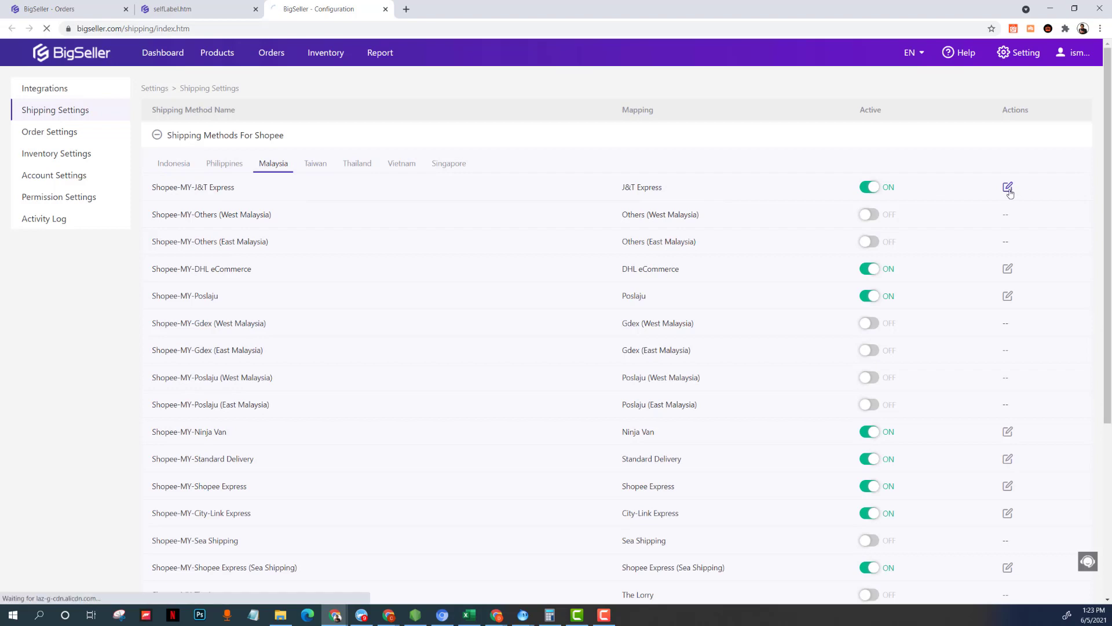
pyautogui.click(483, 128)
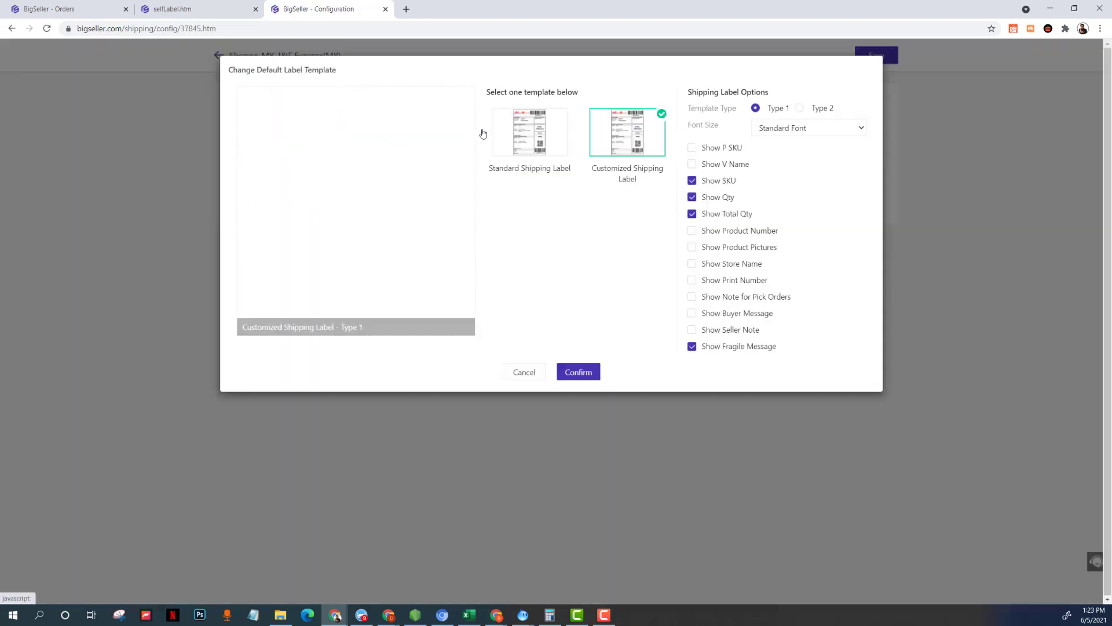
# Step: Turn off SKU, Qty and Total Qty on the customized shipping label, confirm the template and save the shipping options
pyautogui.click(691, 180)
pyautogui.click(692, 197)
pyautogui.click(692, 213)
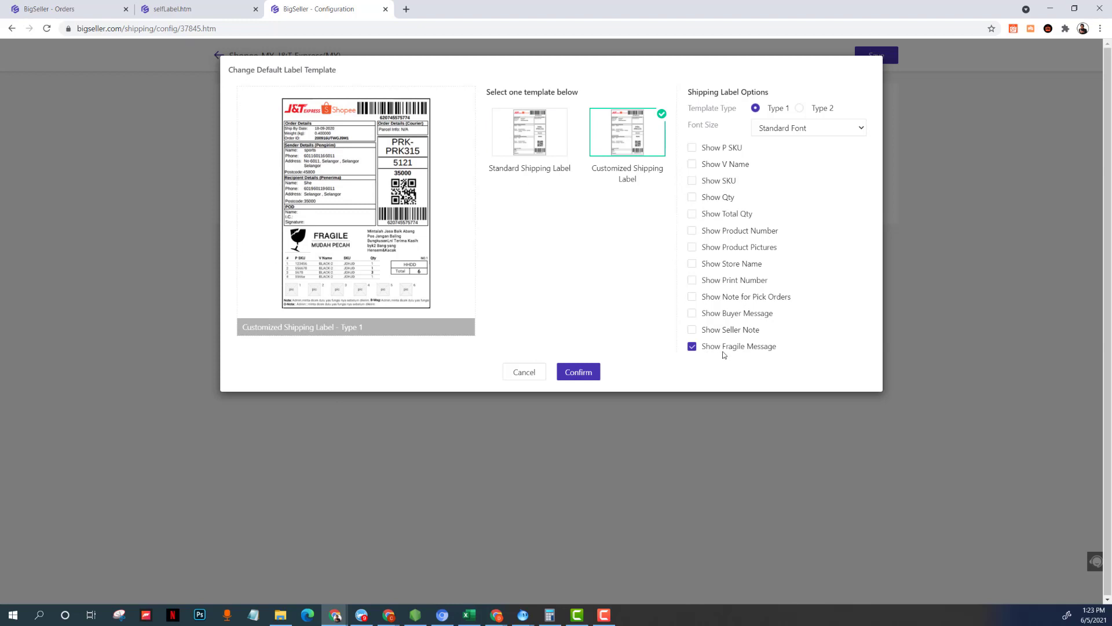
pyautogui.click(578, 372)
pyautogui.click(878, 58)
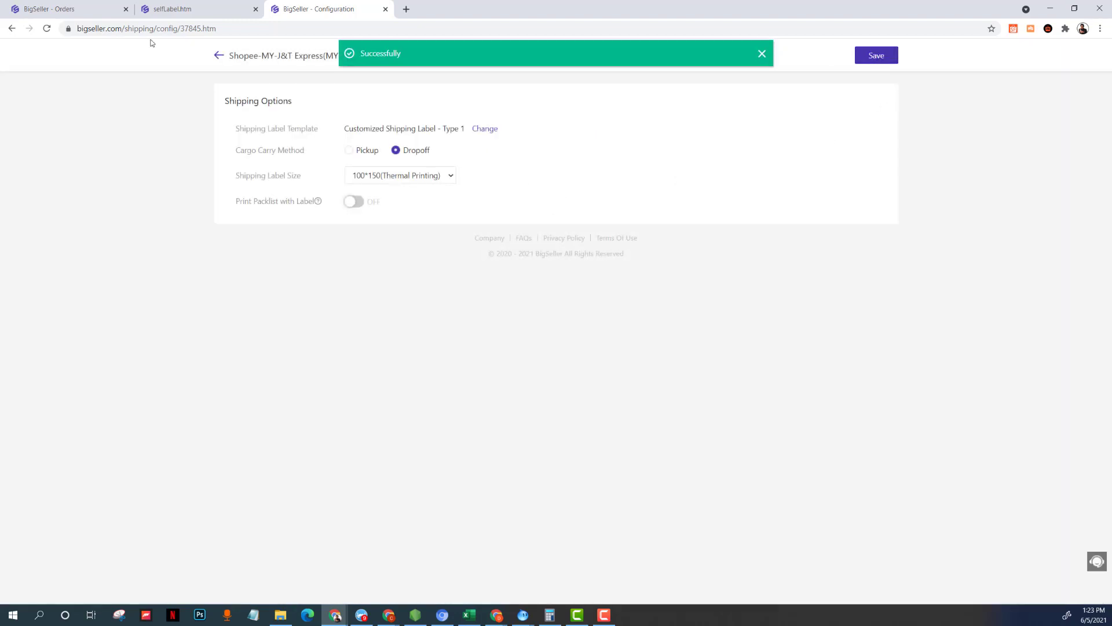
# Step: Reload the generated label document and review the J&T Express labels across its pages
pyautogui.click(191, 9)
pyautogui.click(197, 34)
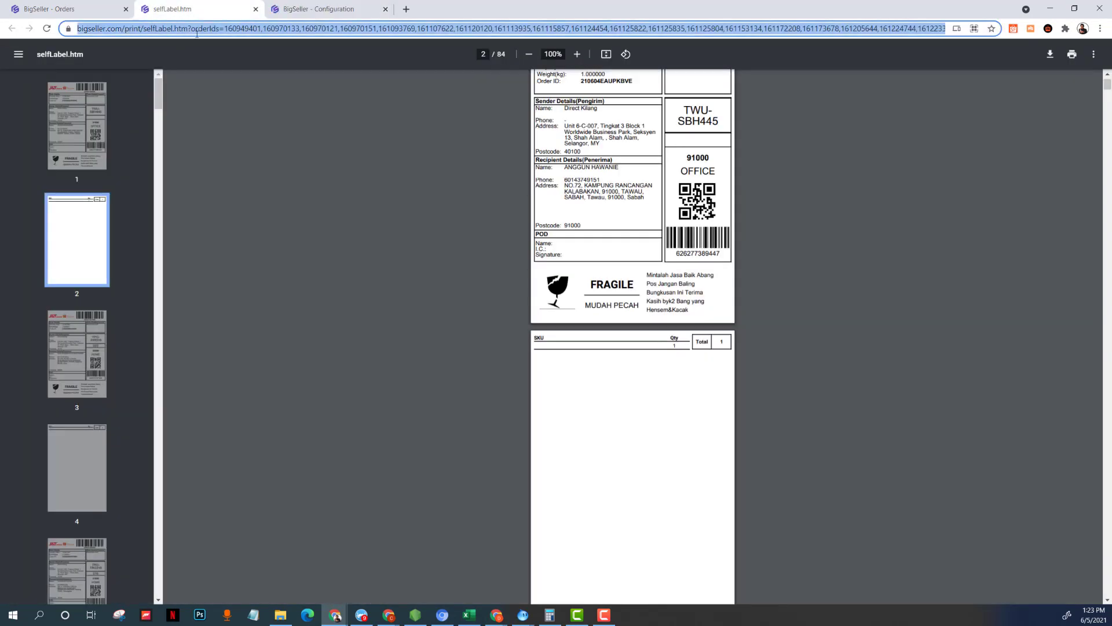
pyautogui.press('Return')
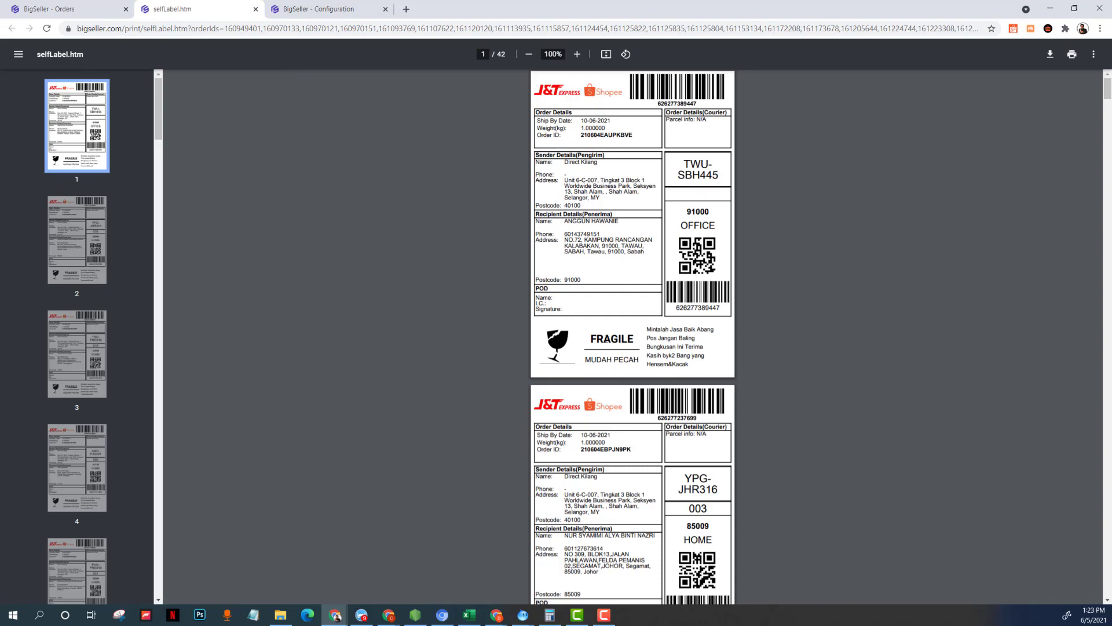
pyautogui.scroll(-19, 640, 356)
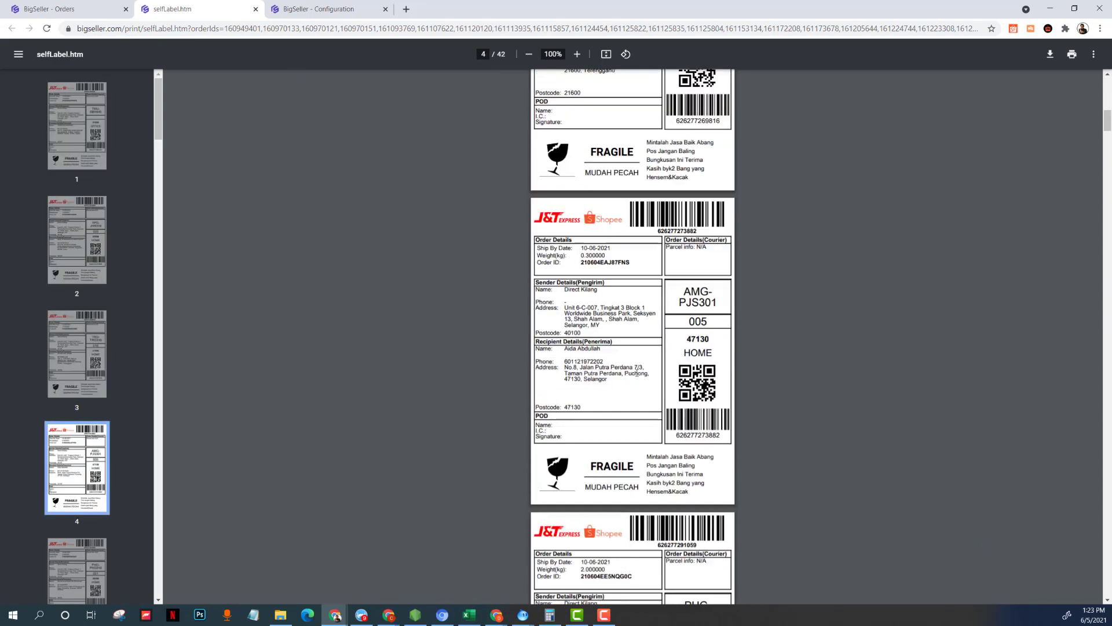
# Step: In the J&T Express label template, turn off Fragile Message, turn on V Name, SKU, Qty and Total Qty, and save the shipping options
pyautogui.scroll(10, 636, 375)
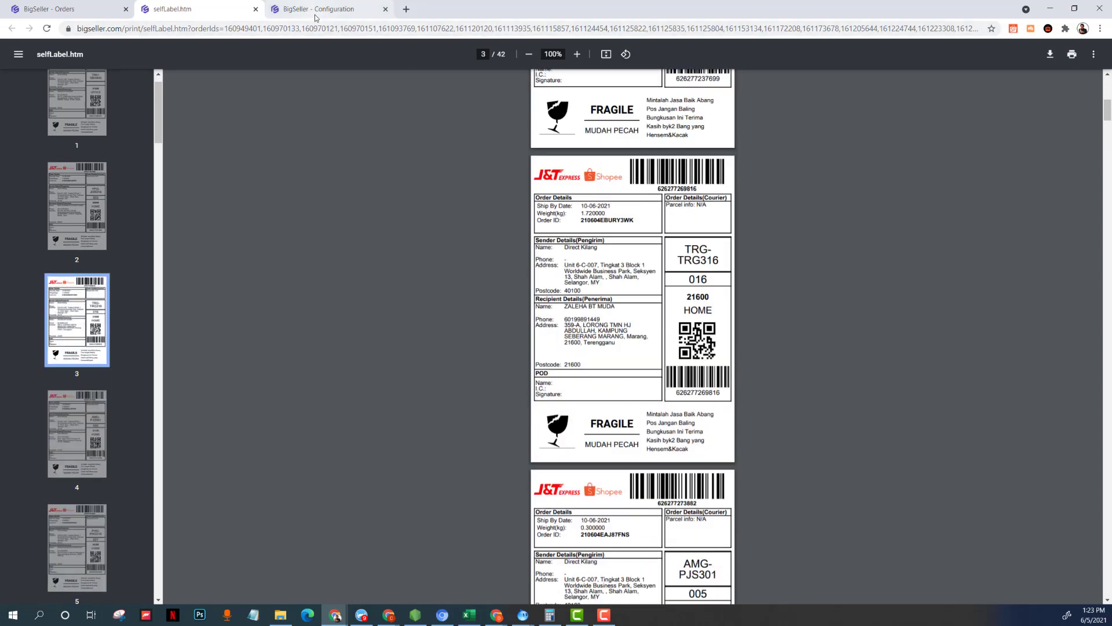
pyautogui.click(322, 9)
pyautogui.click(1007, 187)
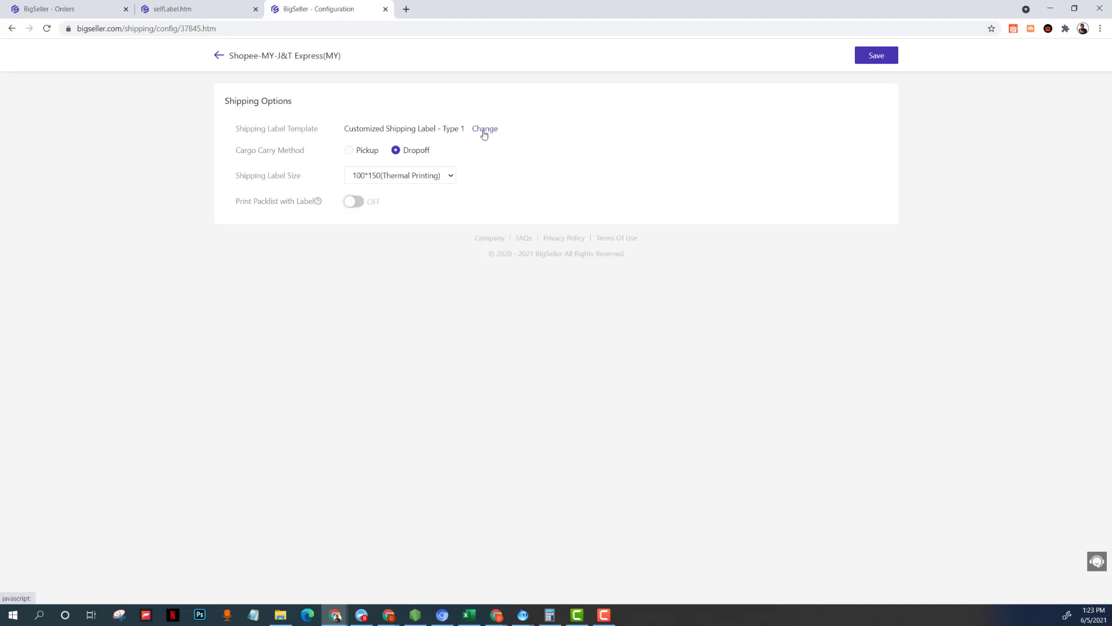
pyautogui.click(484, 129)
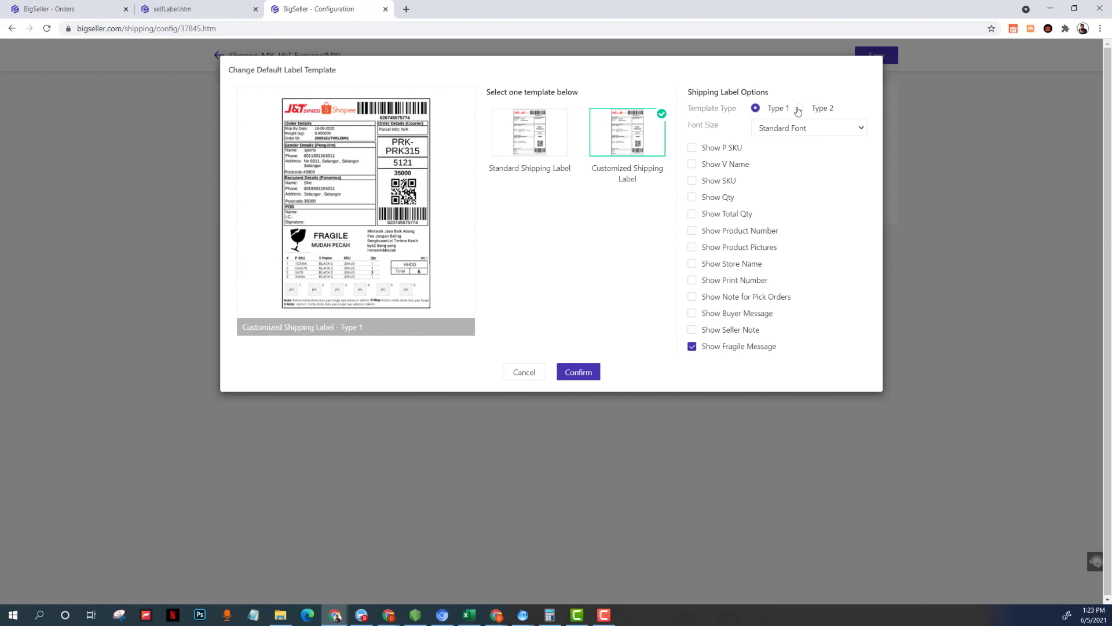
pyautogui.click(691, 346)
pyautogui.click(693, 183)
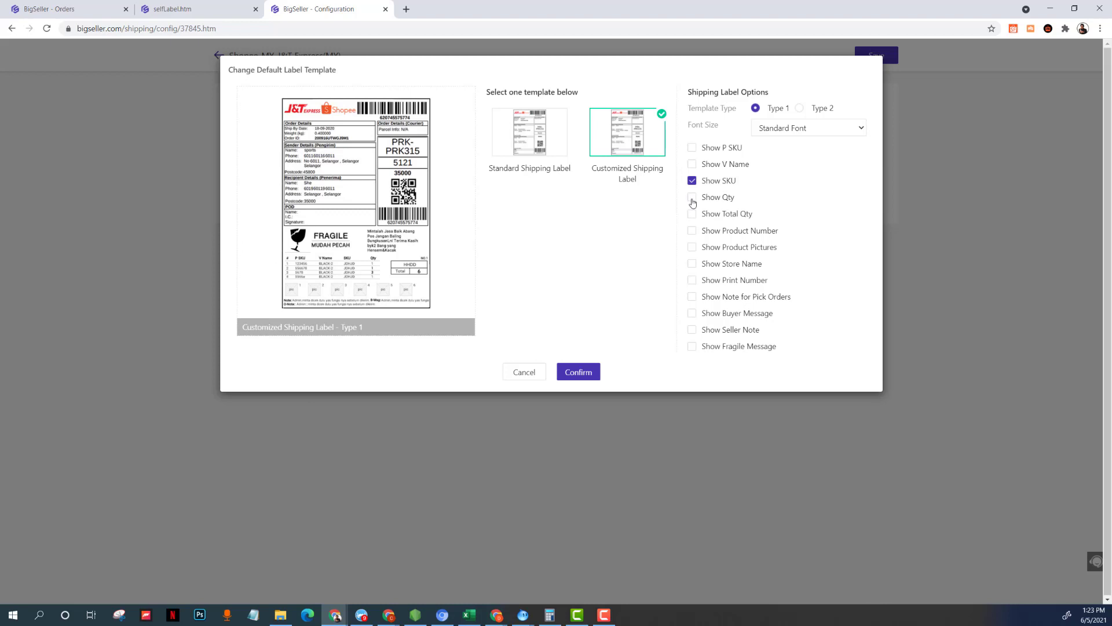
pyautogui.click(693, 166)
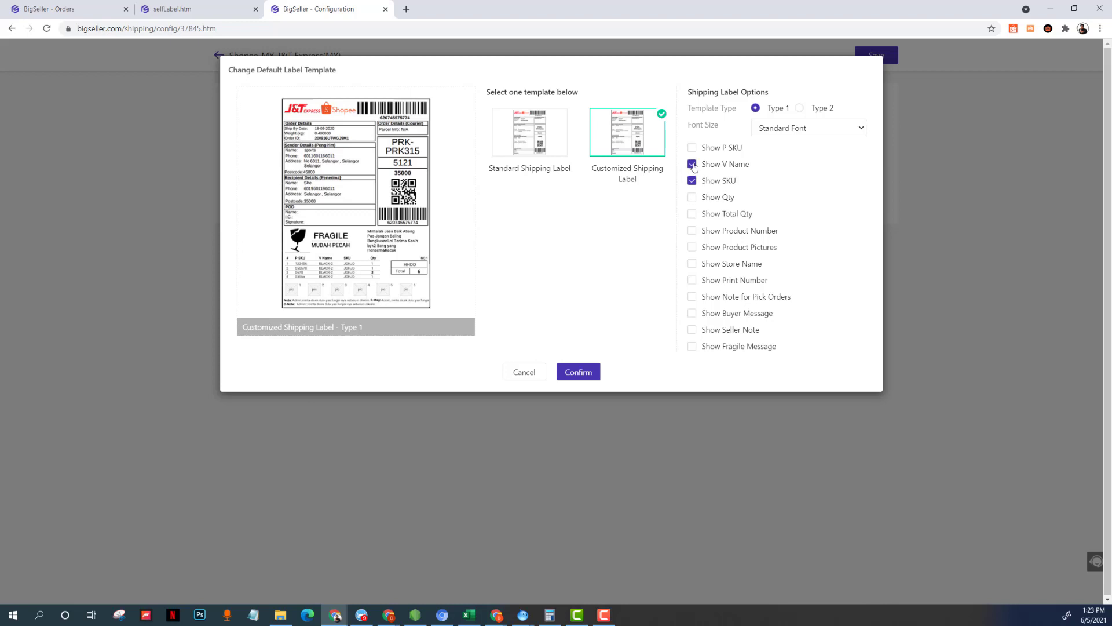
pyautogui.click(693, 199)
pyautogui.click(694, 215)
pyautogui.click(577, 372)
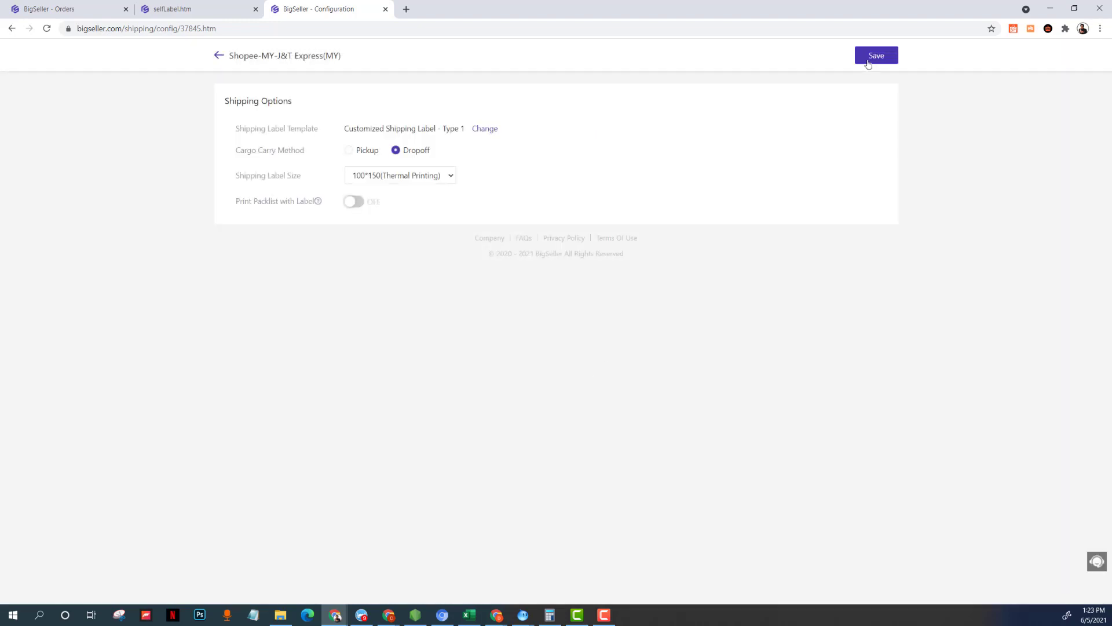
pyautogui.click(876, 55)
# Step: Reload the label document and check the item table with V Name, SKU and Qty on the first few labels
pyautogui.click(183, 10)
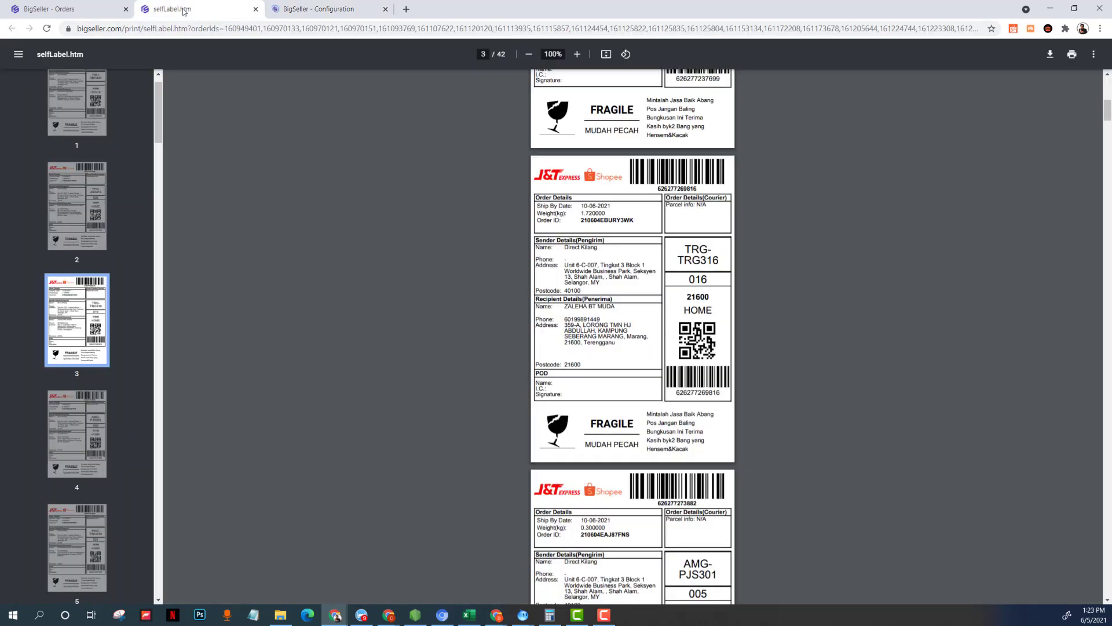
pyautogui.click(48, 31)
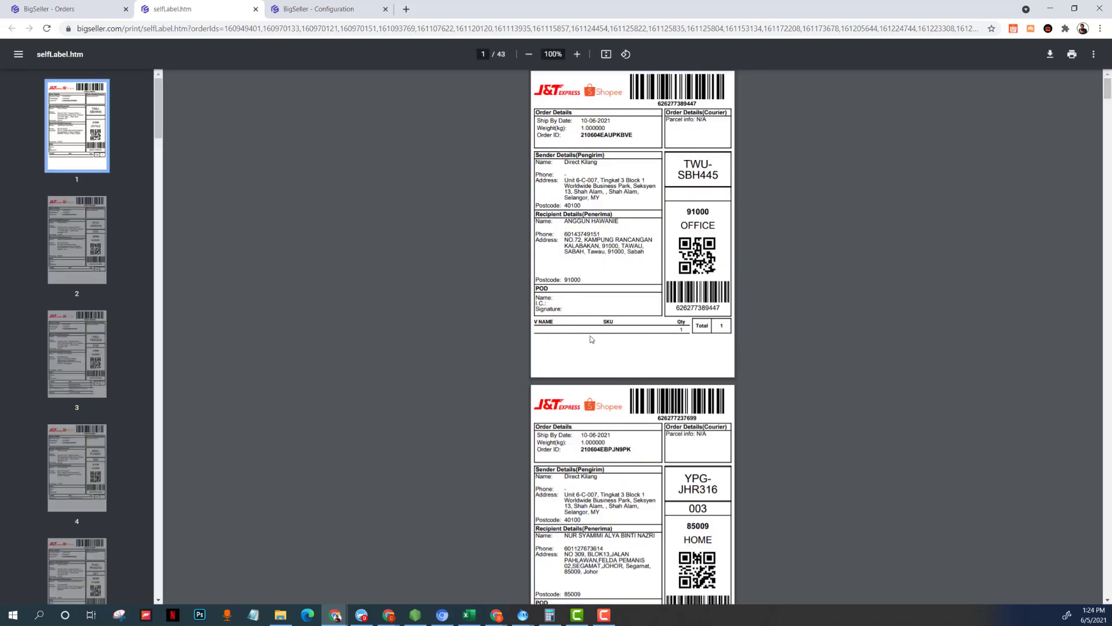
pyautogui.scroll(-2, 592, 339)
pyautogui.scroll(-9, 591, 340)
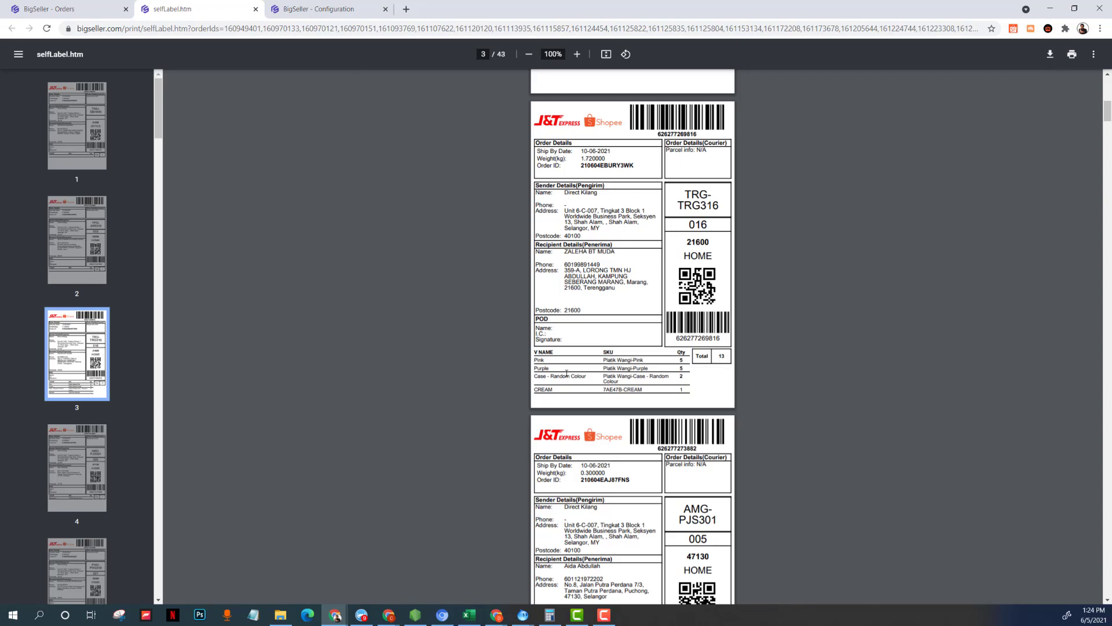
pyautogui.scroll(8, 550, 368)
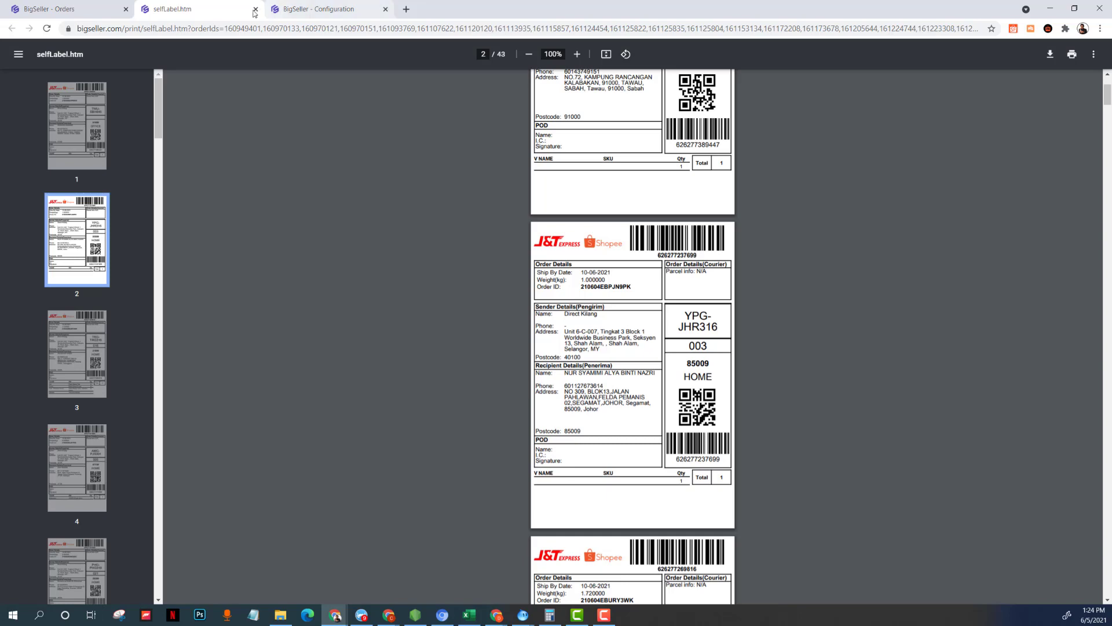
# Step: Reopen the Shopee-MY-J&T Express label template, turn on P SKU, turn off V Name, confirm and save the shipping options
pyautogui.click(336, 11)
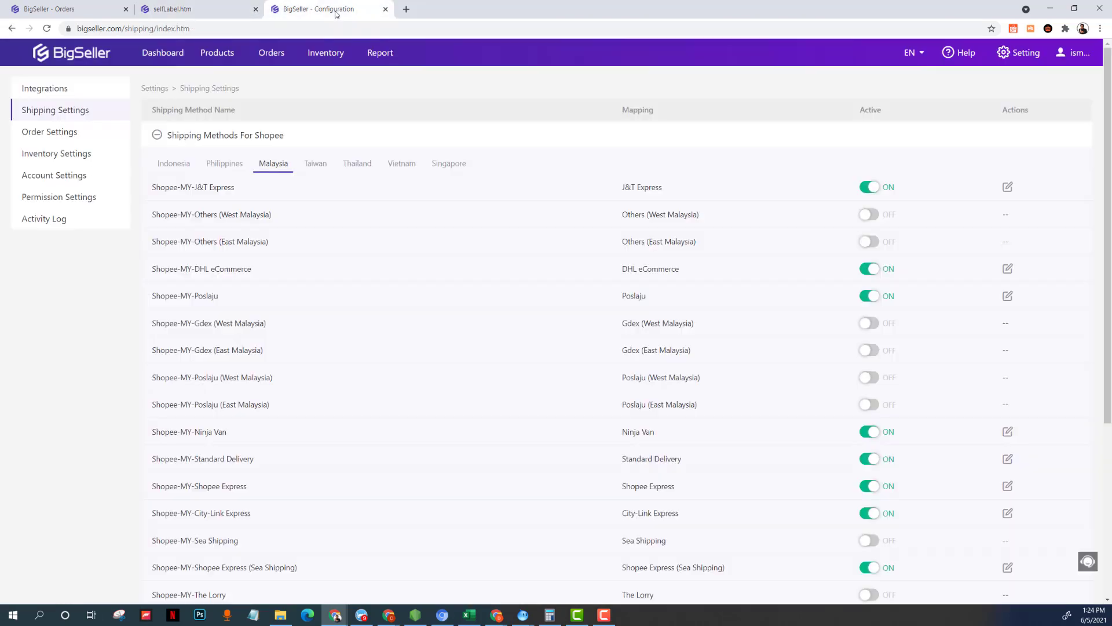
pyautogui.click(1008, 187)
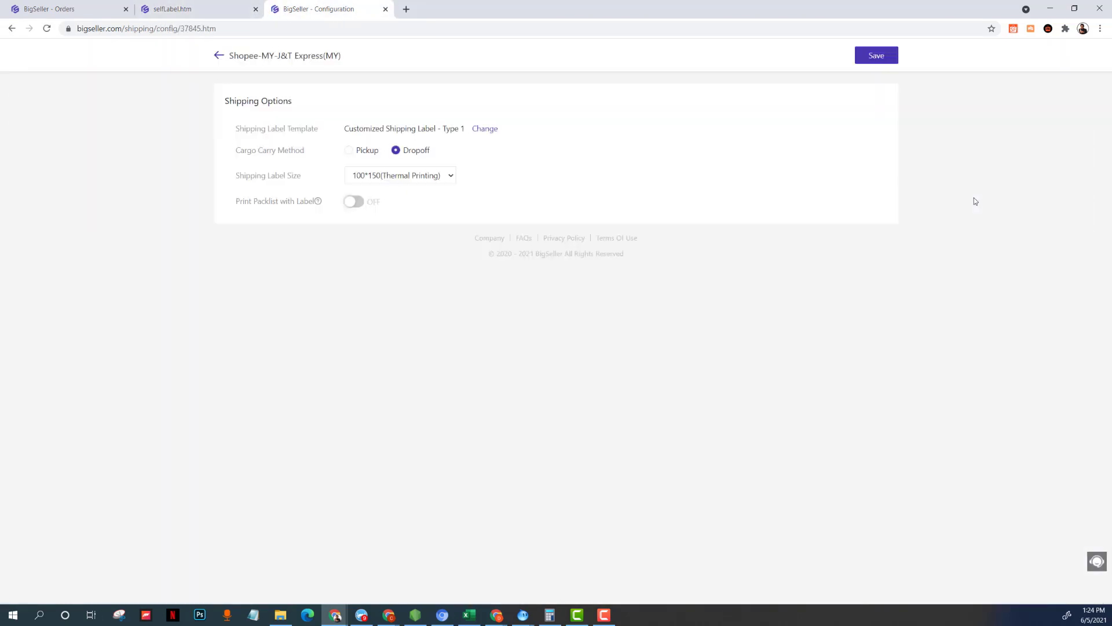
pyautogui.click(488, 130)
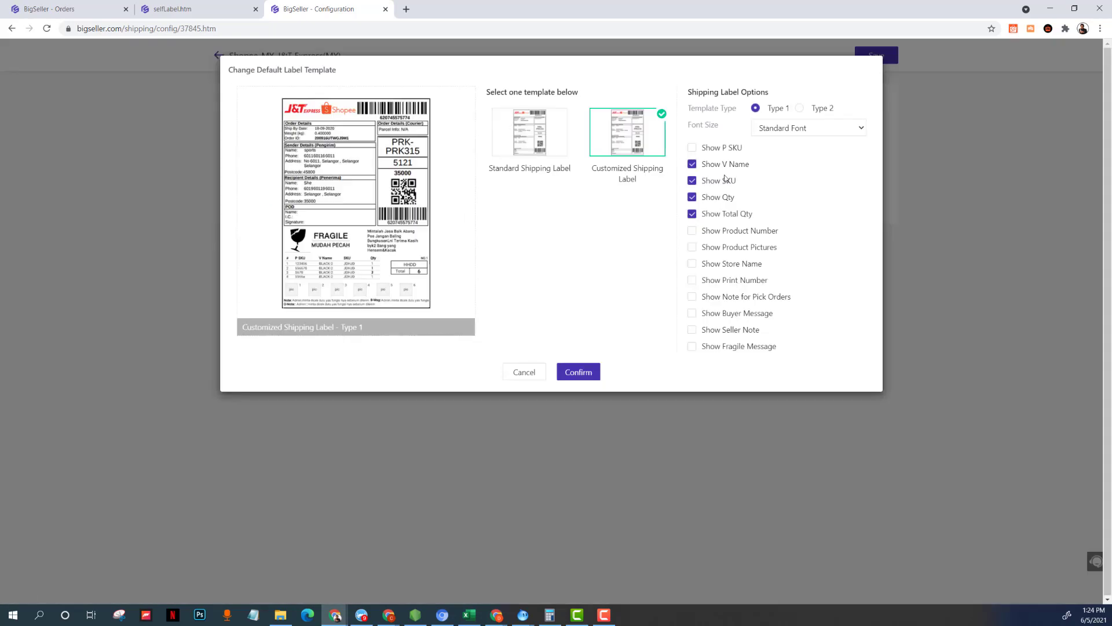
pyautogui.click(693, 148)
pyautogui.click(697, 168)
pyautogui.click(579, 373)
pyautogui.click(874, 56)
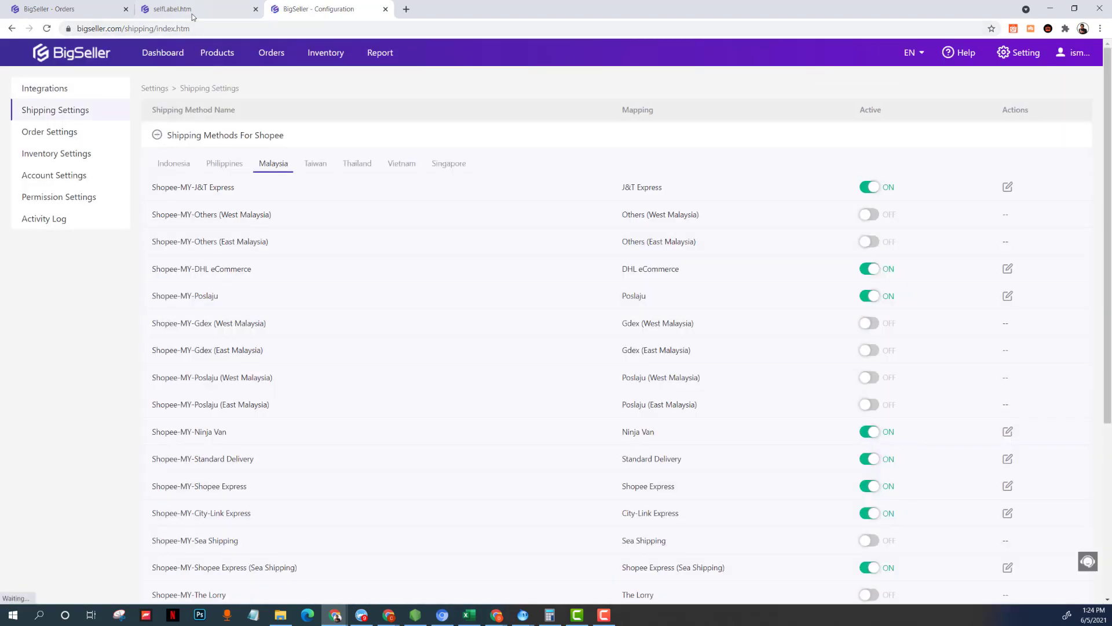
# Step: Reload the generated labels and examine how the P SKU column lists the products on the first four pages
pyautogui.click(186, 9)
pyautogui.click(47, 29)
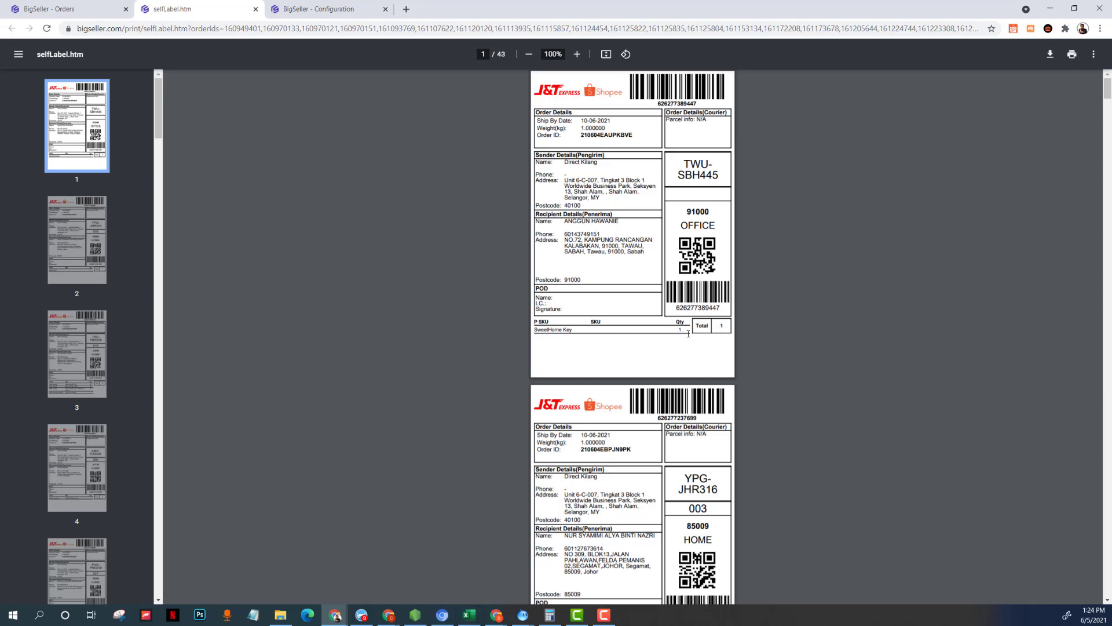
pyautogui.scroll(-12, 715, 328)
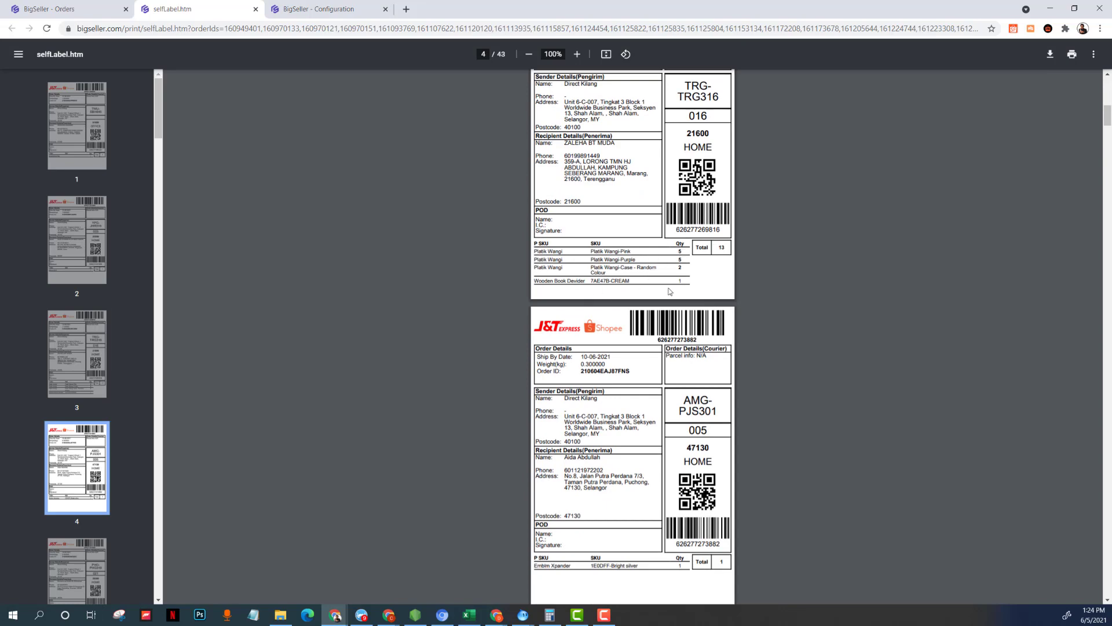
pyautogui.scroll(7, 645, 288)
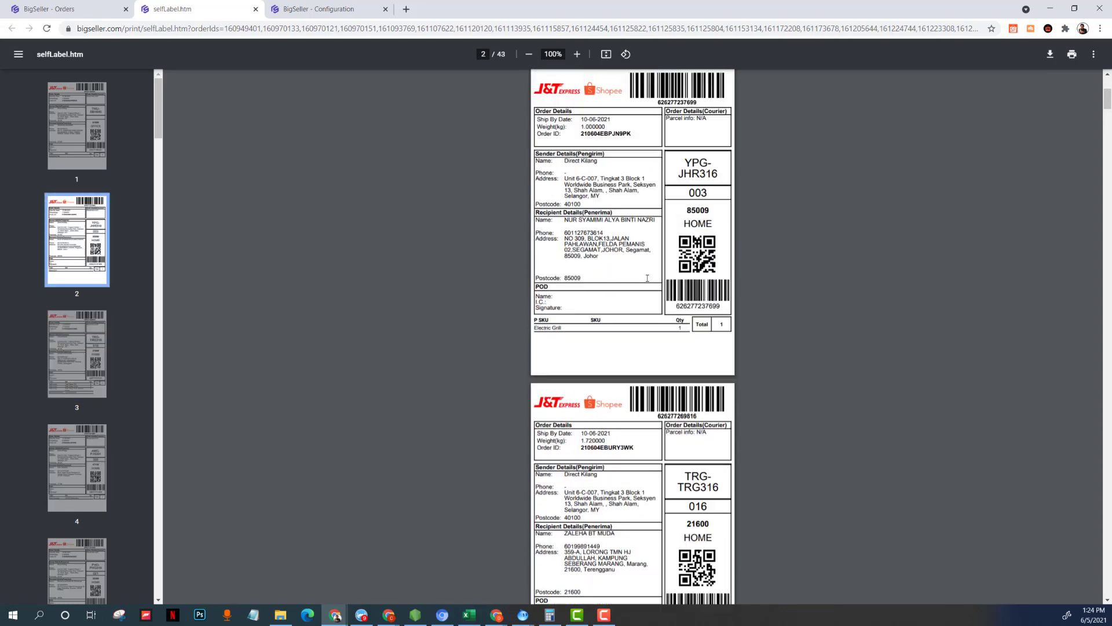
pyautogui.scroll(5, 648, 279)
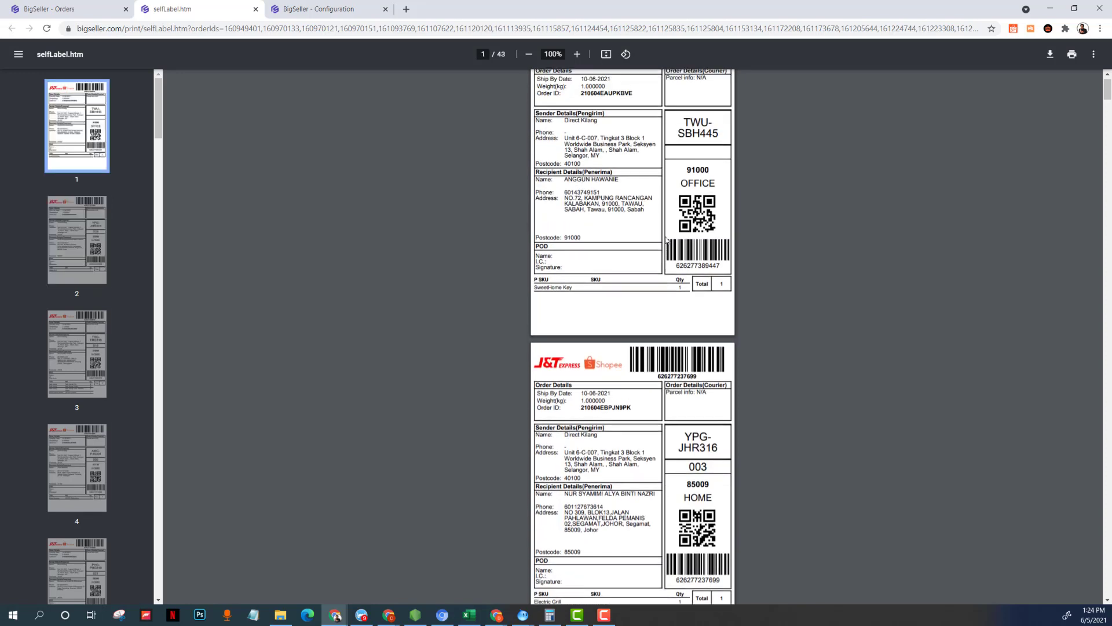
pyautogui.scroll(1, 666, 240)
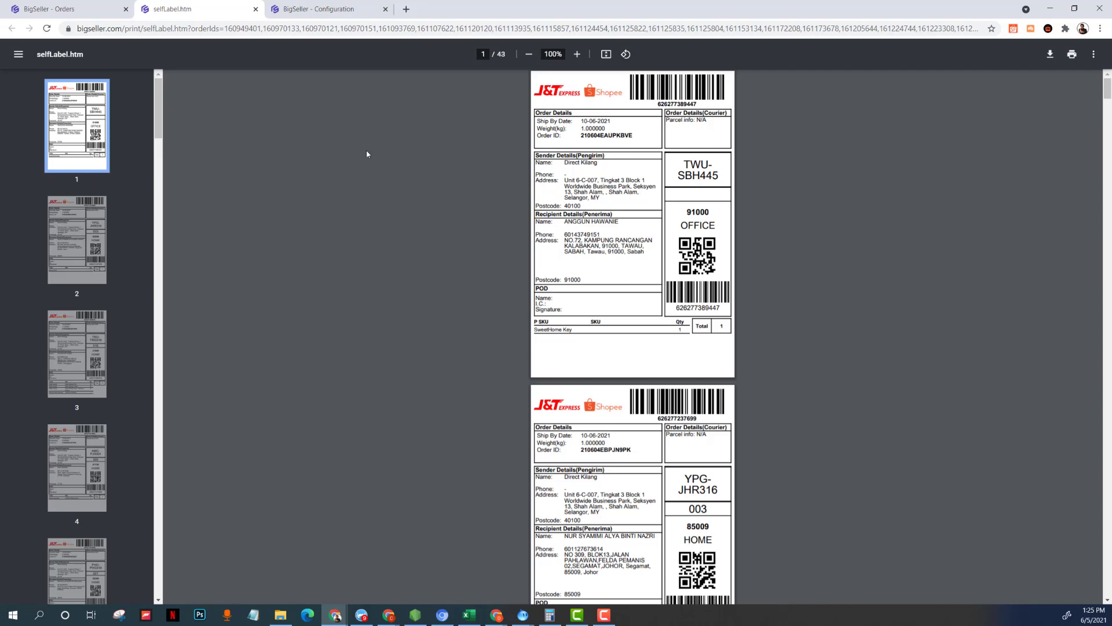
# Step: Close the old label document, generate the shipping labels again for the selected J&T Express orders and mark them as printed
pyautogui.click(303, 9)
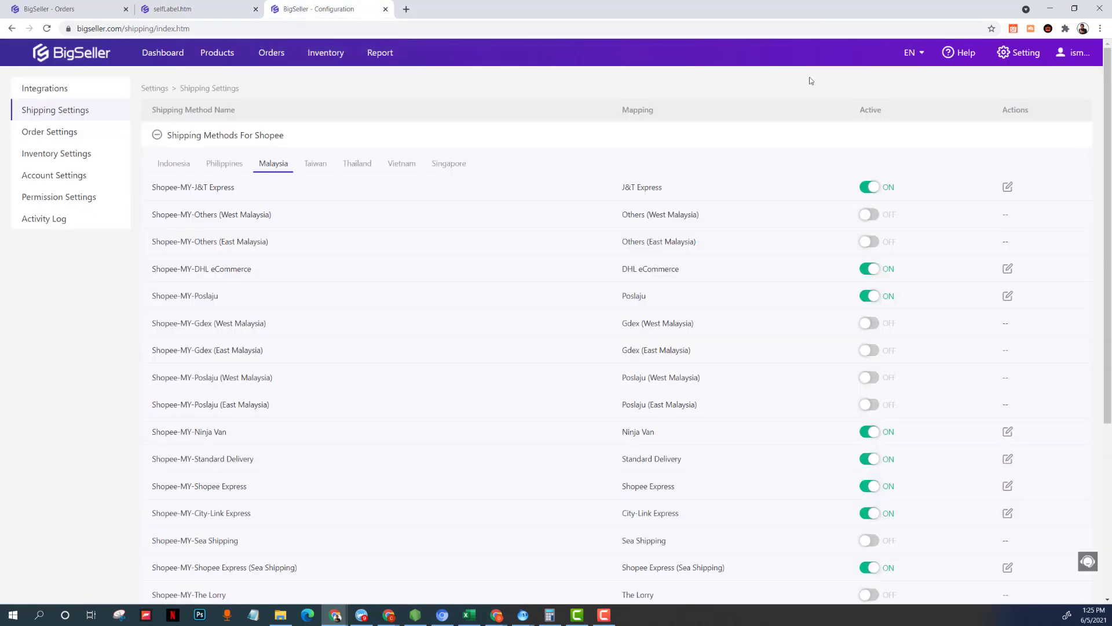
pyautogui.click(72, 7)
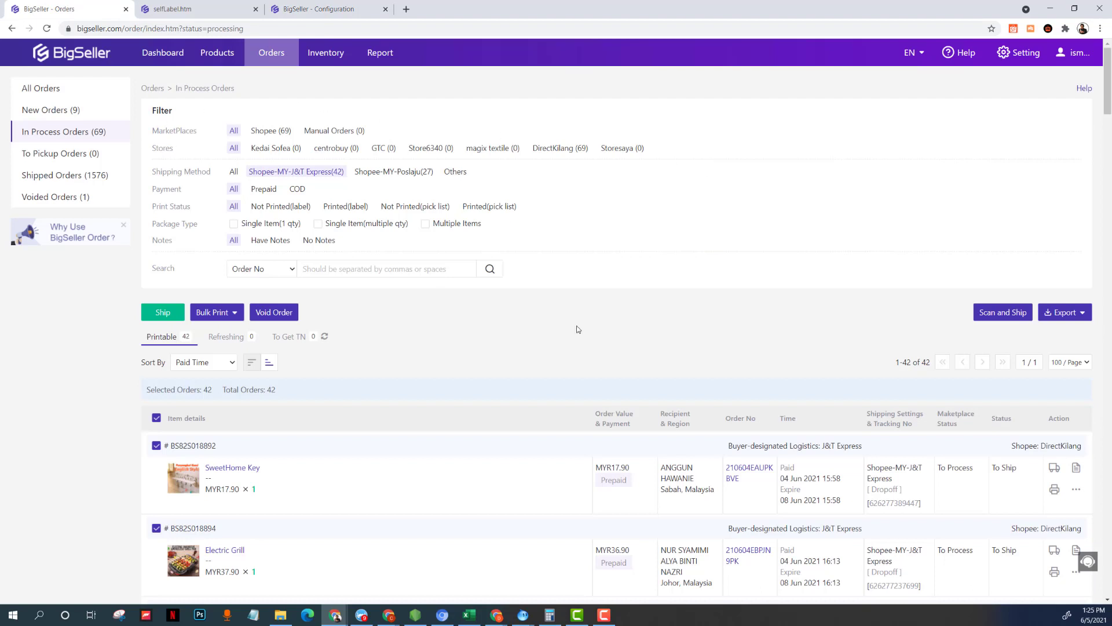
pyautogui.scroll(-1, 576, 328)
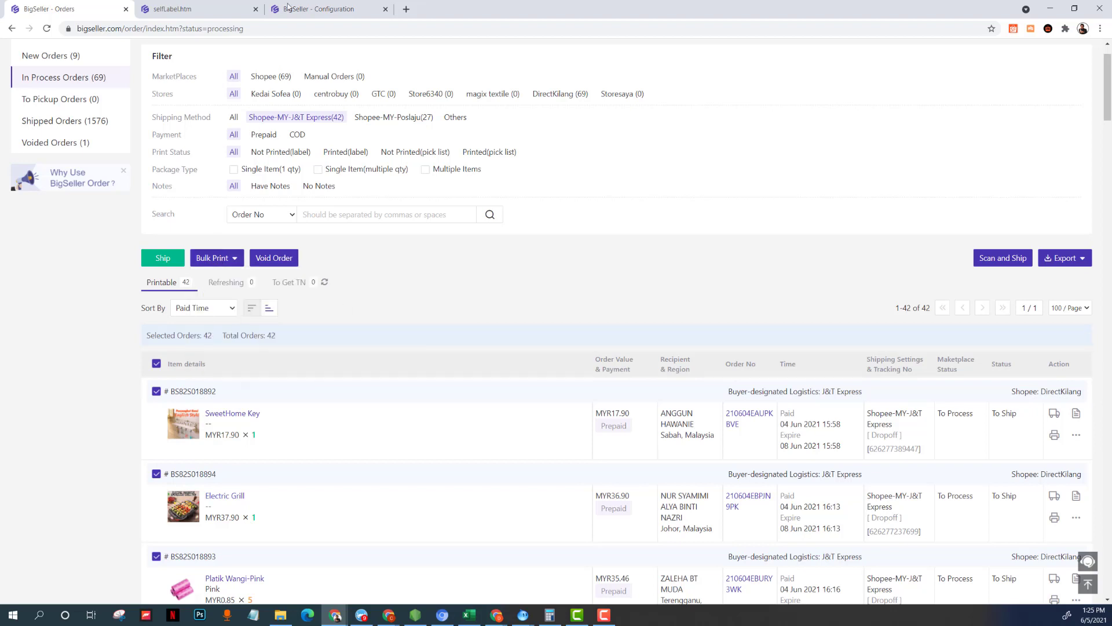
pyautogui.click(255, 10)
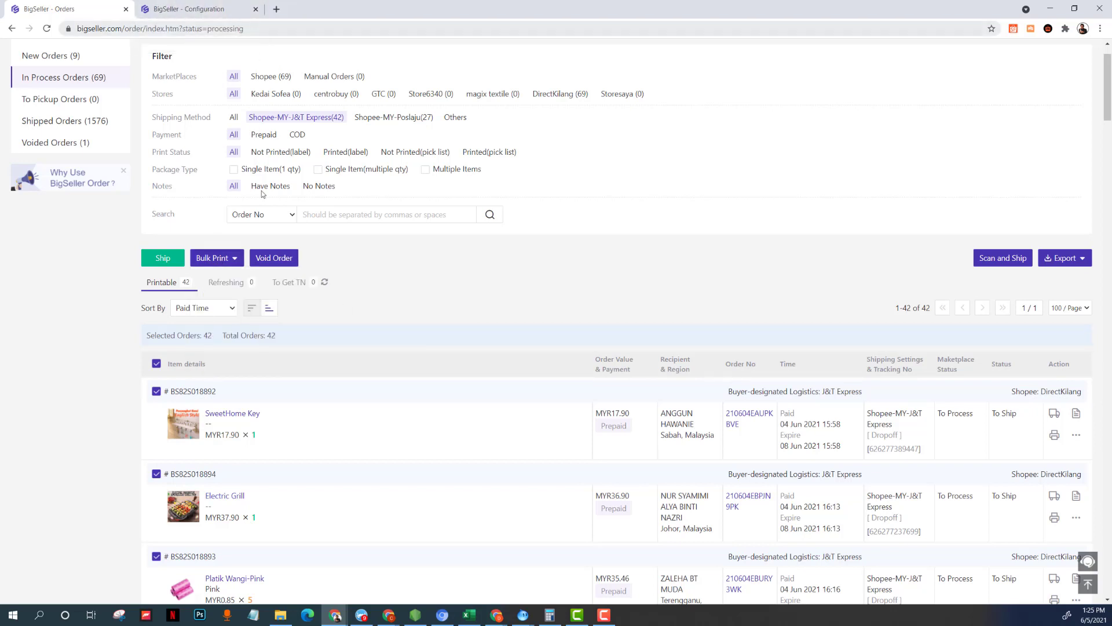
pyautogui.click(219, 279)
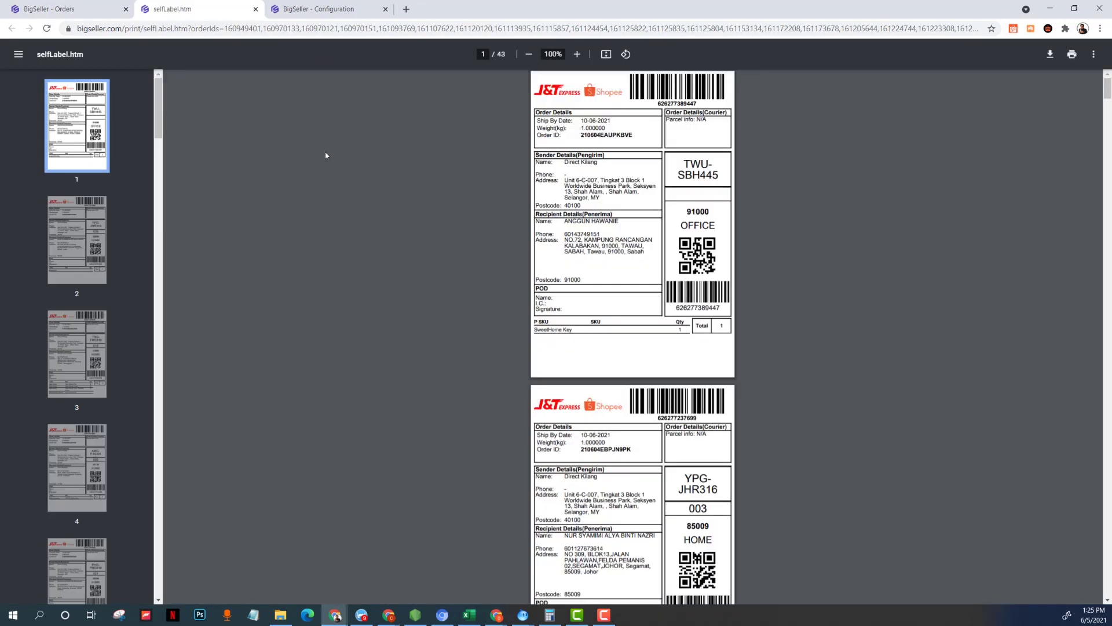
pyautogui.click(85, 10)
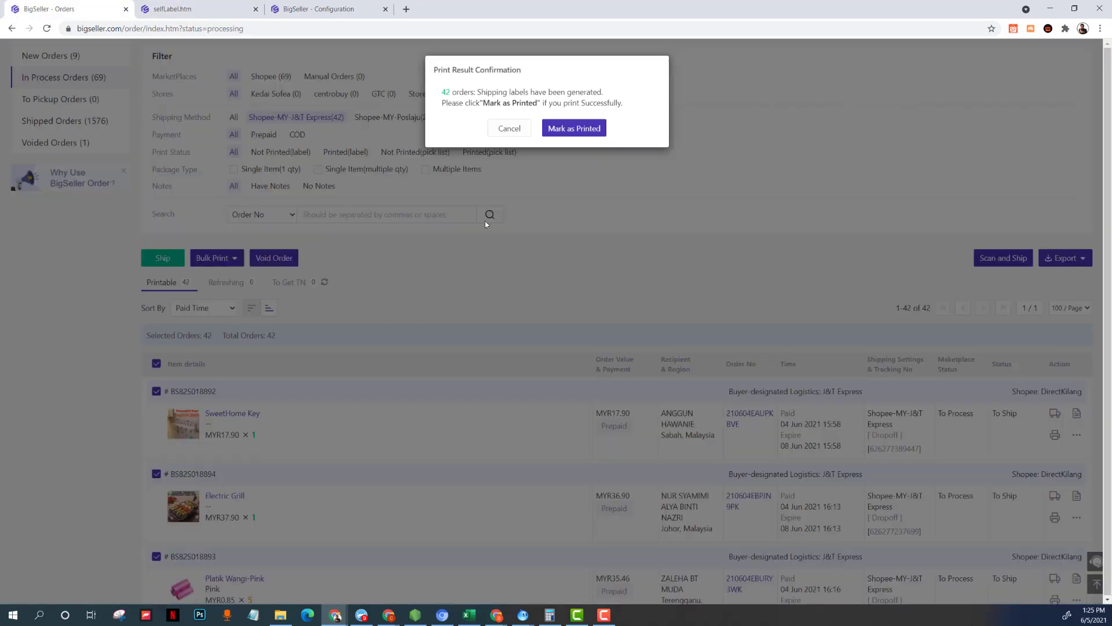
pyautogui.click(583, 135)
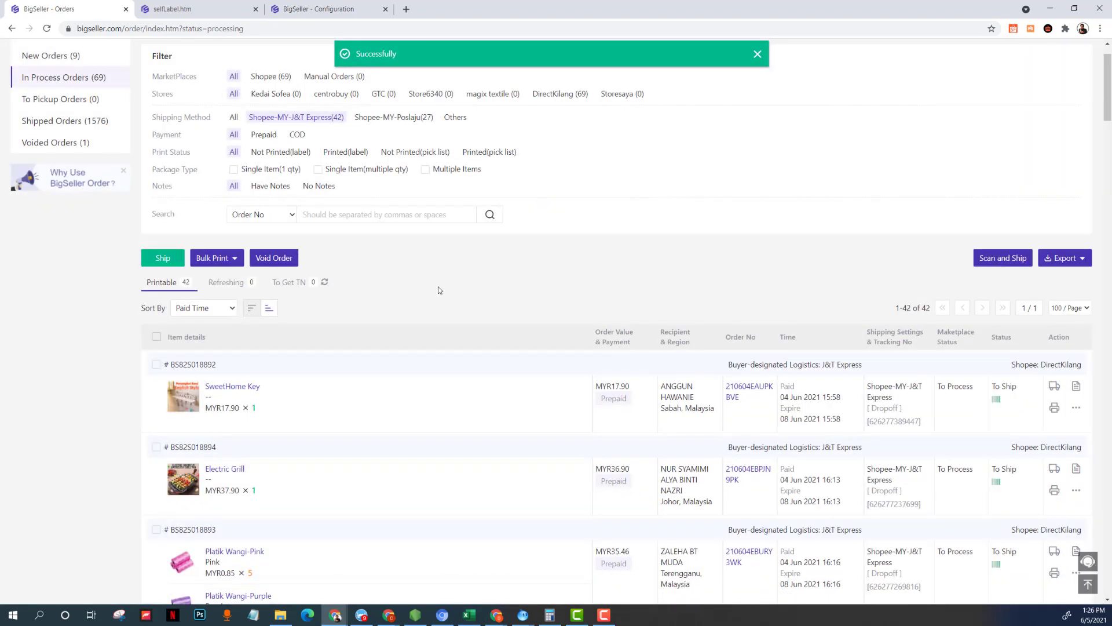
pyautogui.click(210, 314)
pyautogui.click(456, 306)
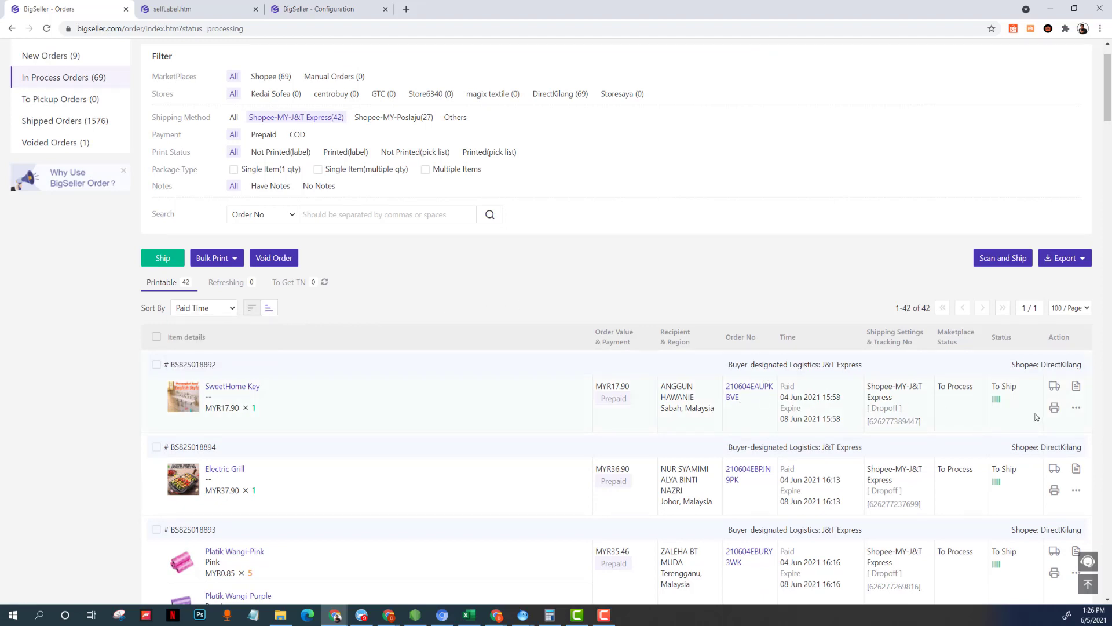
# Step: Generate a pick list for all the listed J&T Express orders and review its entries
pyautogui.moveTo(997, 404)
pyautogui.click(157, 336)
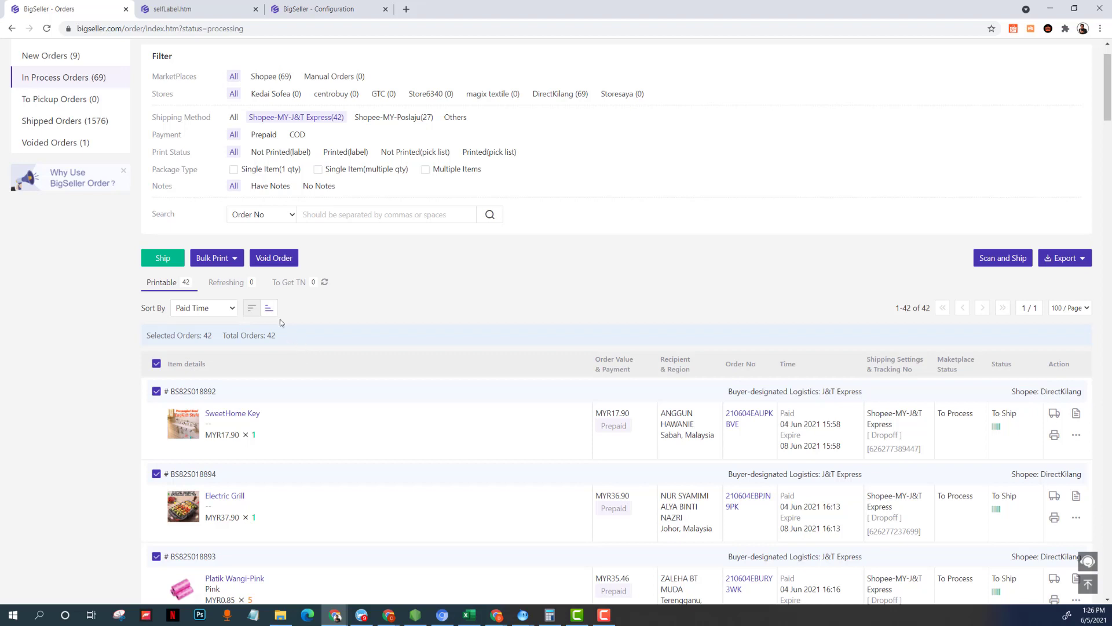
pyautogui.click(219, 258)
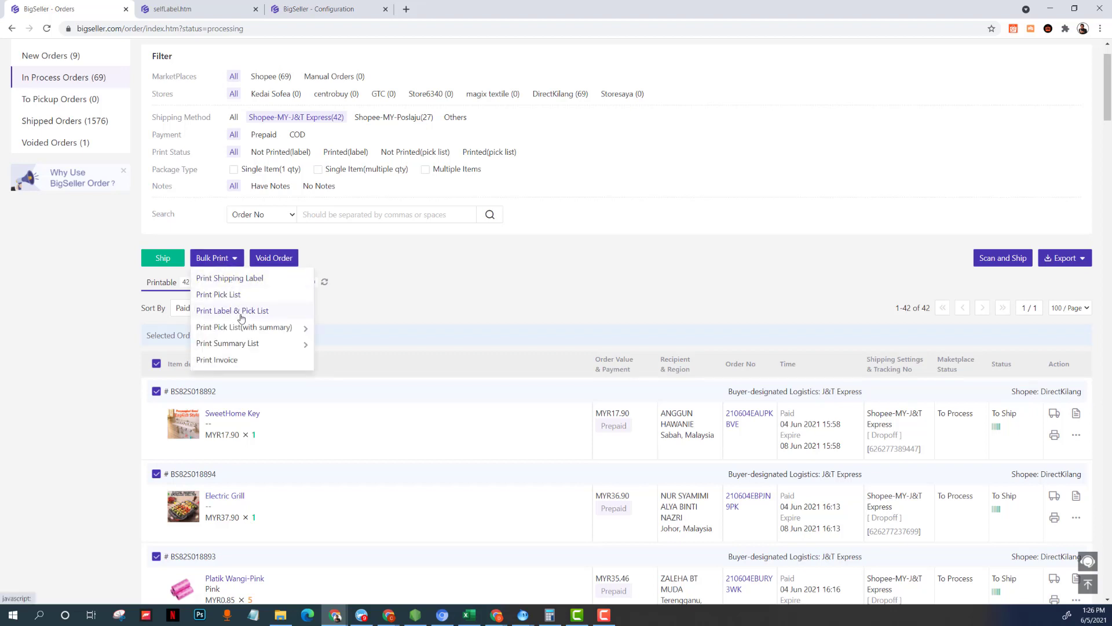
pyautogui.moveTo(244, 335)
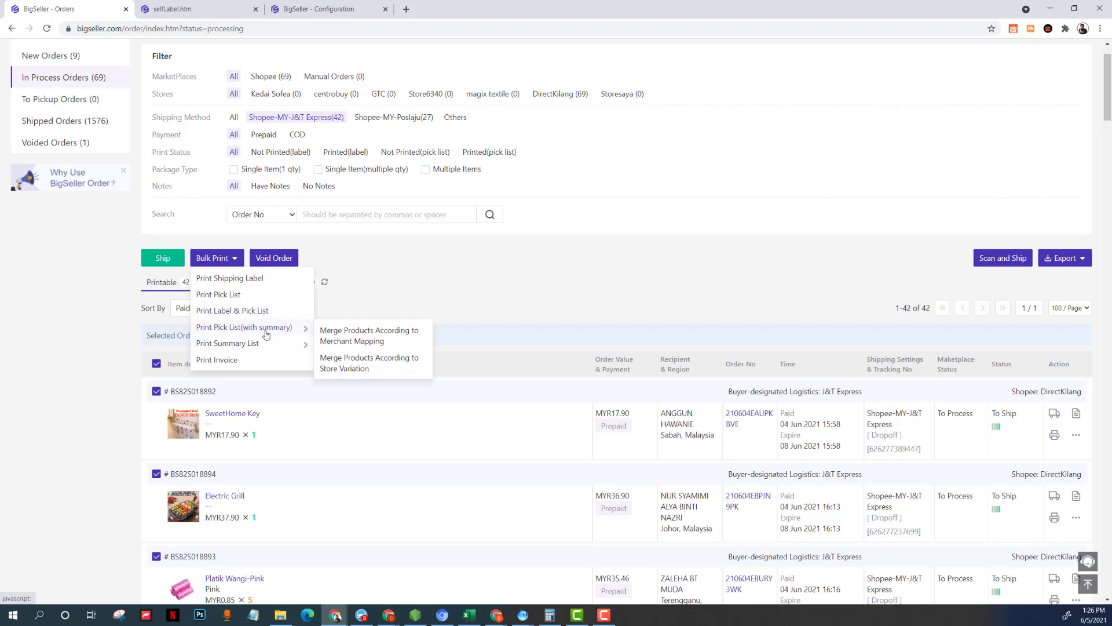
pyautogui.click(245, 299)
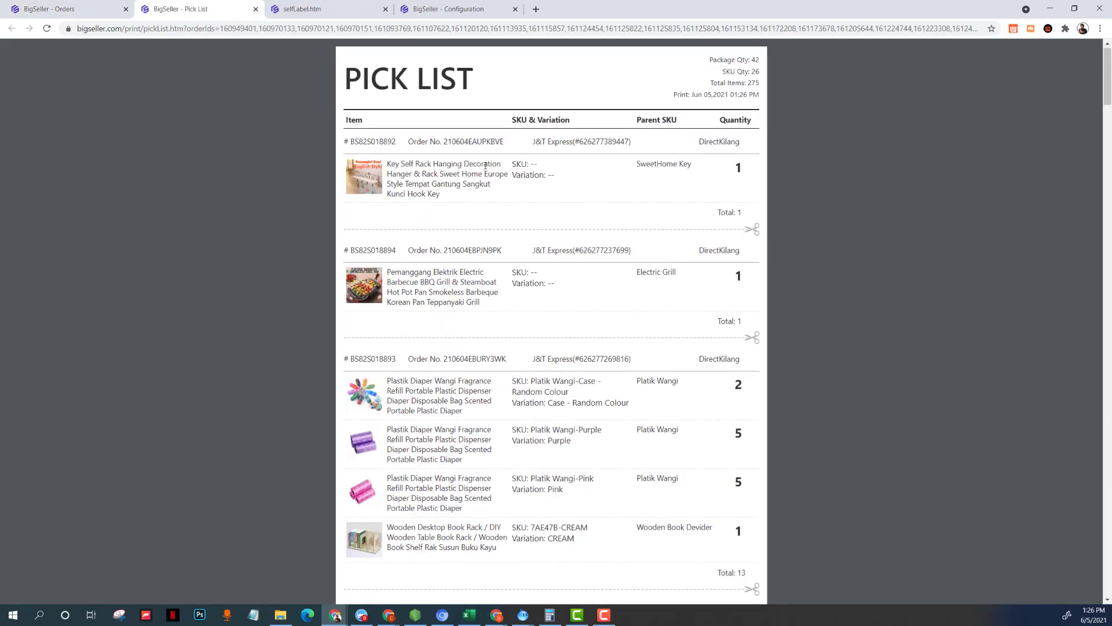
pyautogui.scroll(-20, 485, 166)
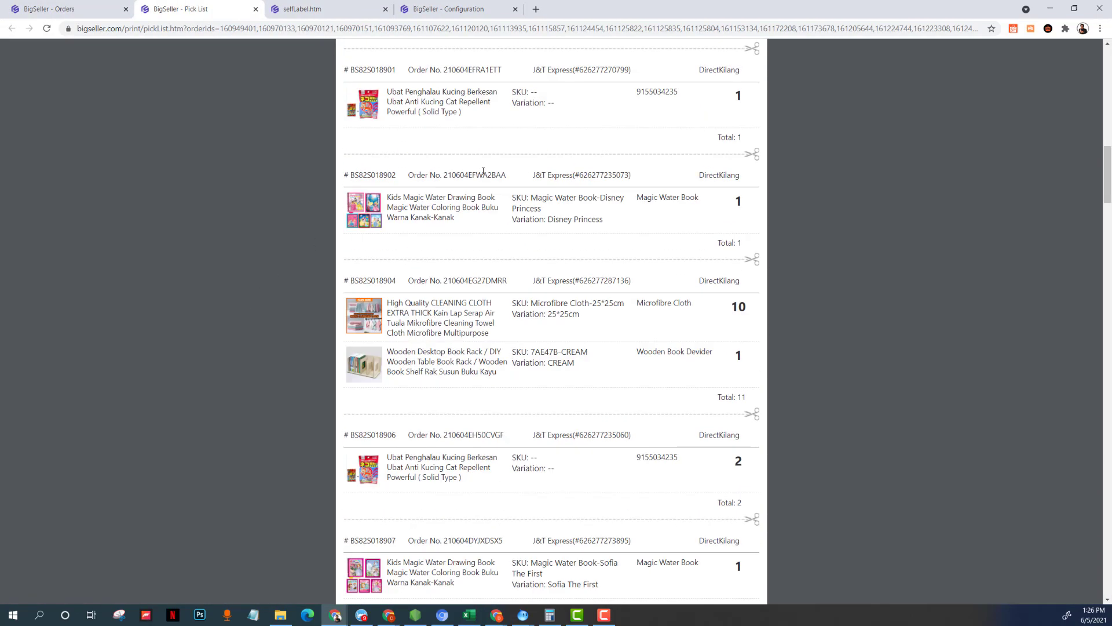
pyautogui.scroll(-5, 483, 172)
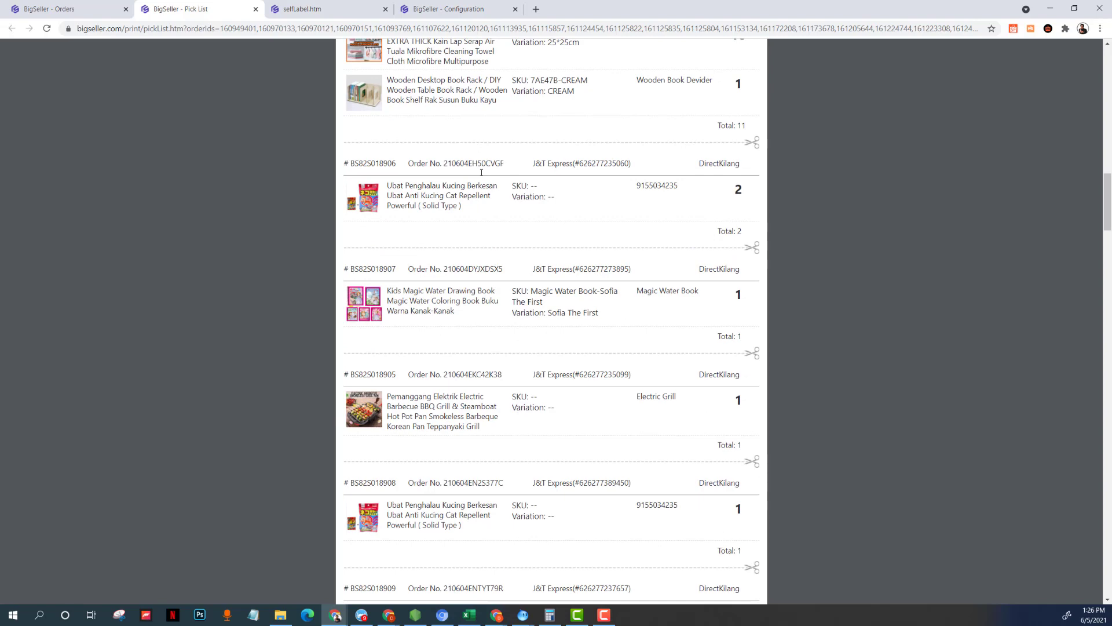
pyautogui.scroll(-8, 482, 172)
pyautogui.scroll(2, 494, 273)
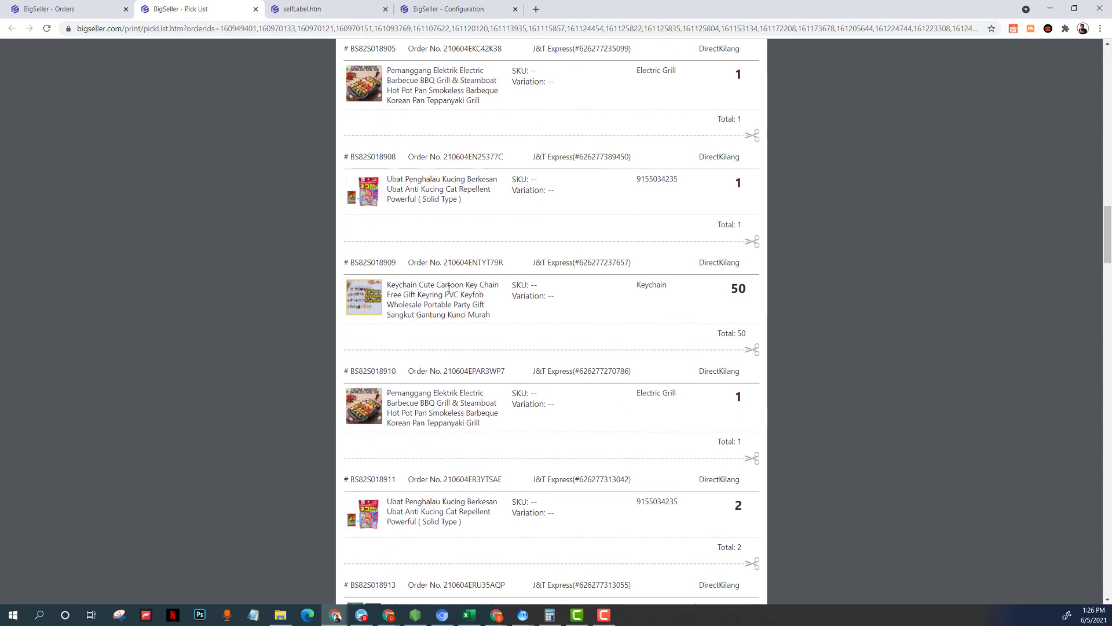
pyautogui.scroll(2, 449, 288)
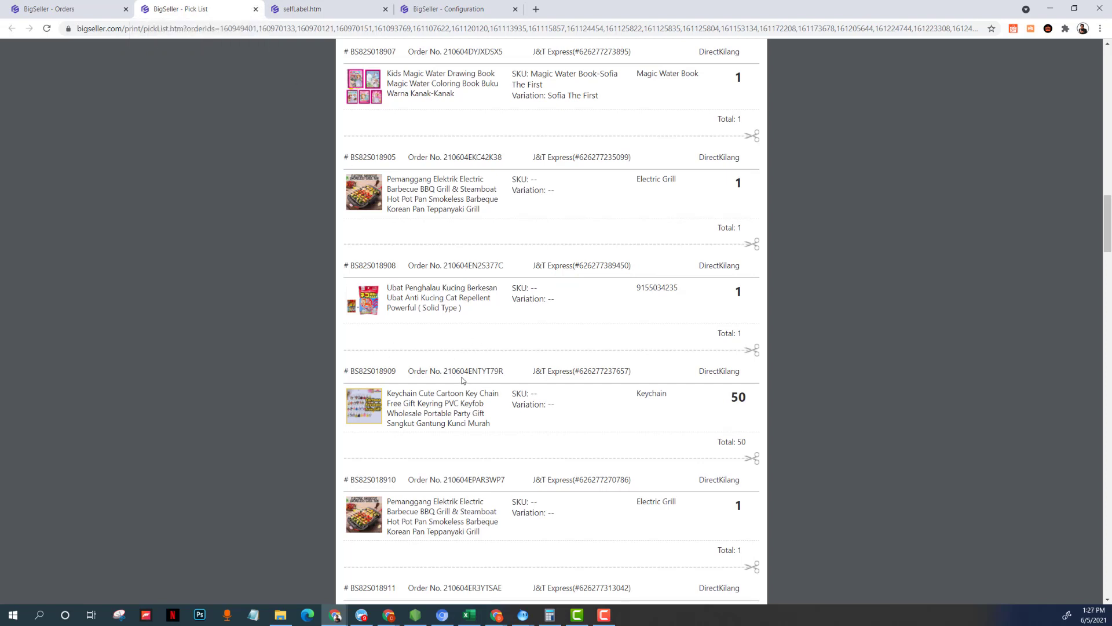
# Step: Close the generated pick list and dismiss its print confirmation without marking the orders as printed
pyautogui.click(256, 9)
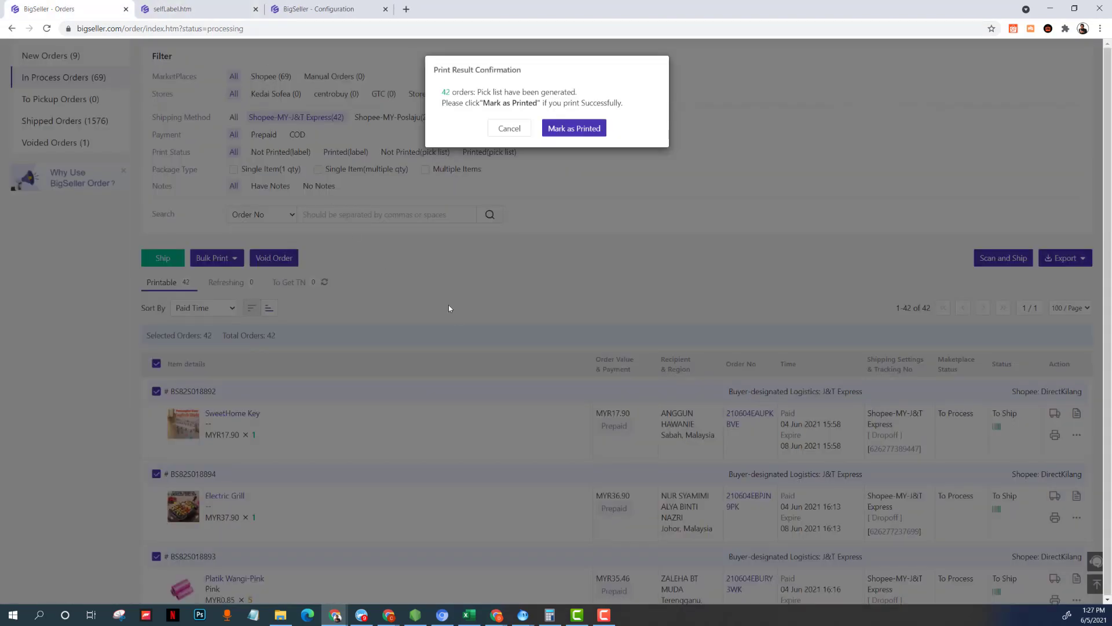
pyautogui.click(506, 130)
pyautogui.moveTo(218, 265)
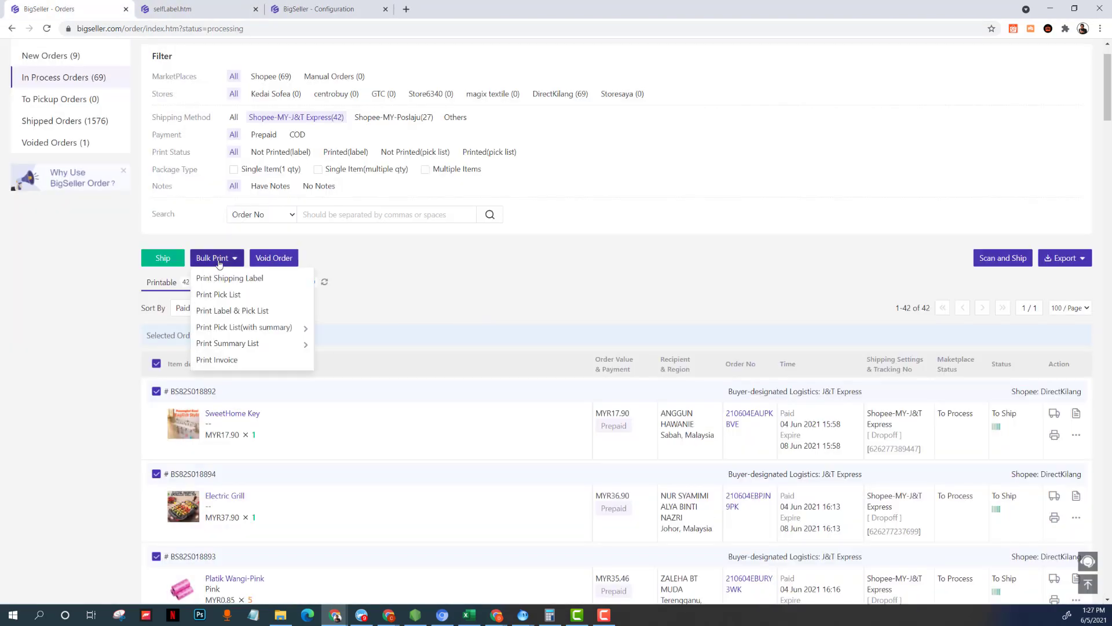
pyautogui.click(230, 313)
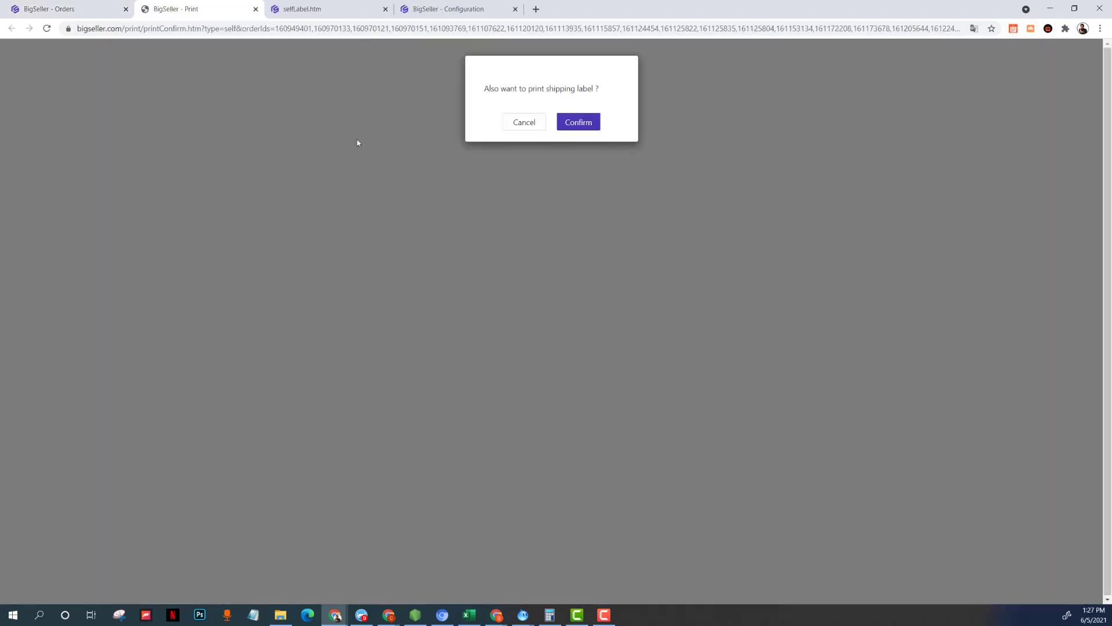
pyautogui.click(531, 122)
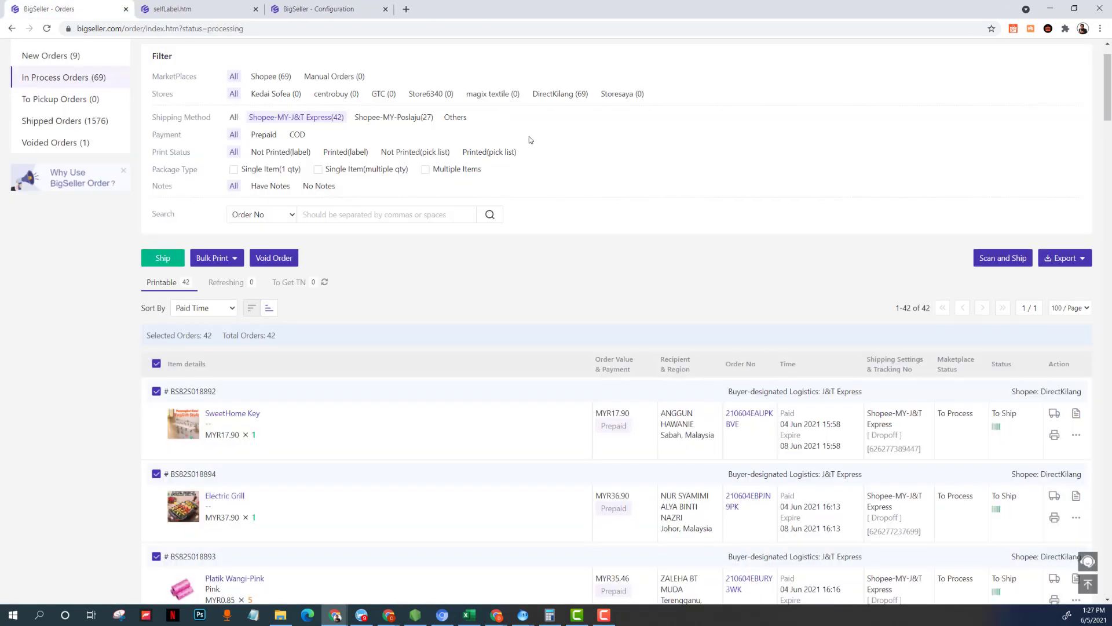
# Step: Generate a pick list with summary for the selected J&T Express orders, merging products according to merchant mapping
pyautogui.click(219, 259)
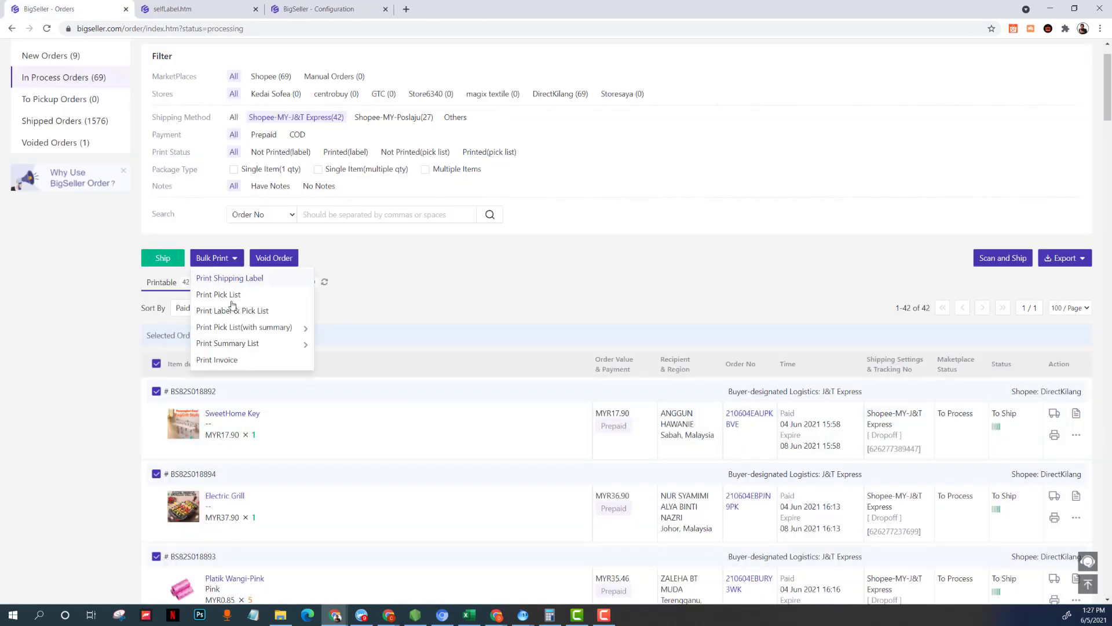
pyautogui.moveTo(234, 334)
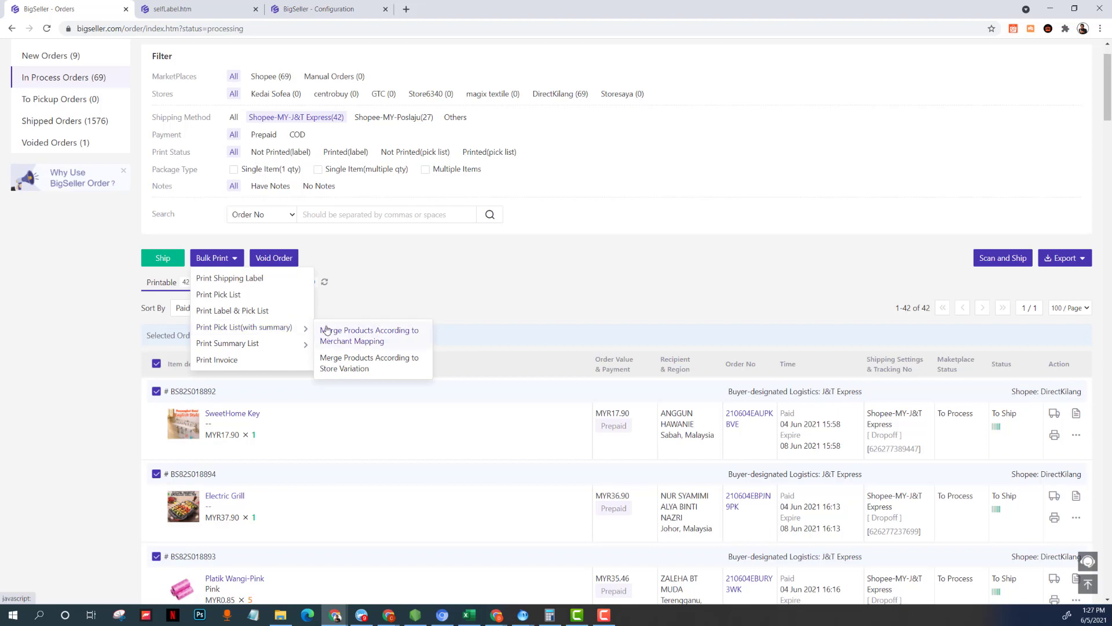
pyautogui.click(363, 340)
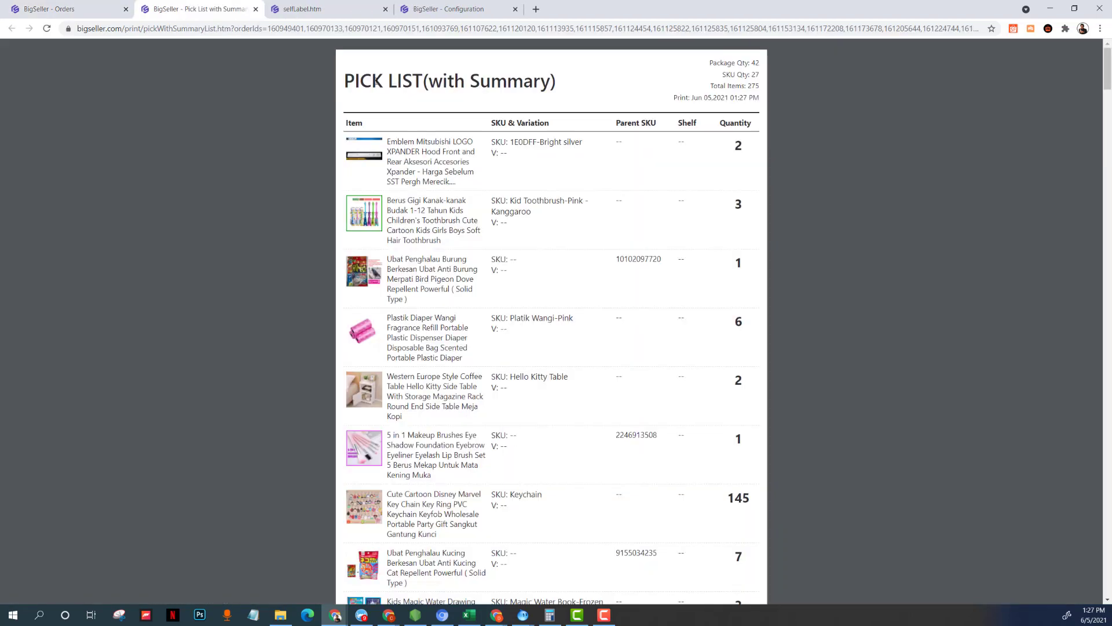
# Step: Examine the pick list's summary of total quantities per product and the Package Info section listing each order's items
pyautogui.scroll(-20, 600, 250)
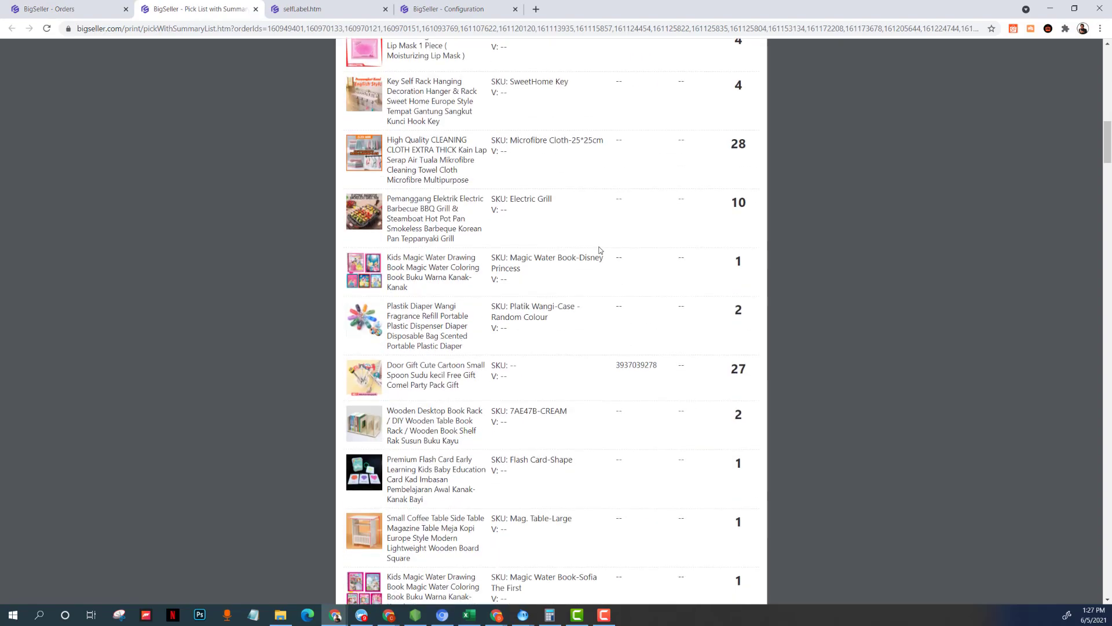
pyautogui.scroll(4, 600, 250)
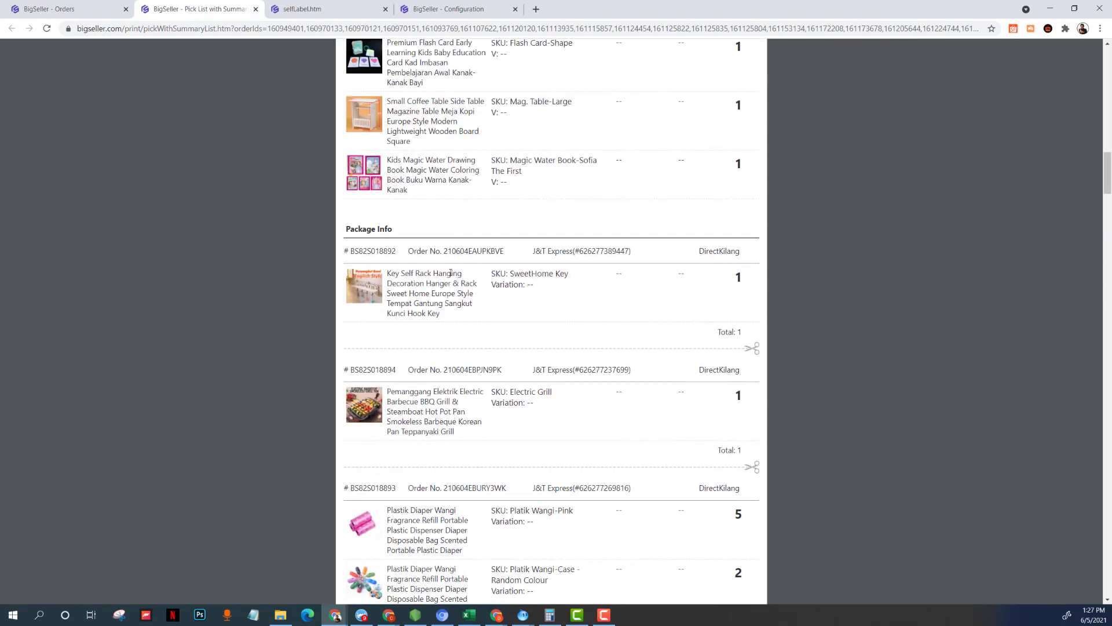
pyautogui.scroll(20, 450, 272)
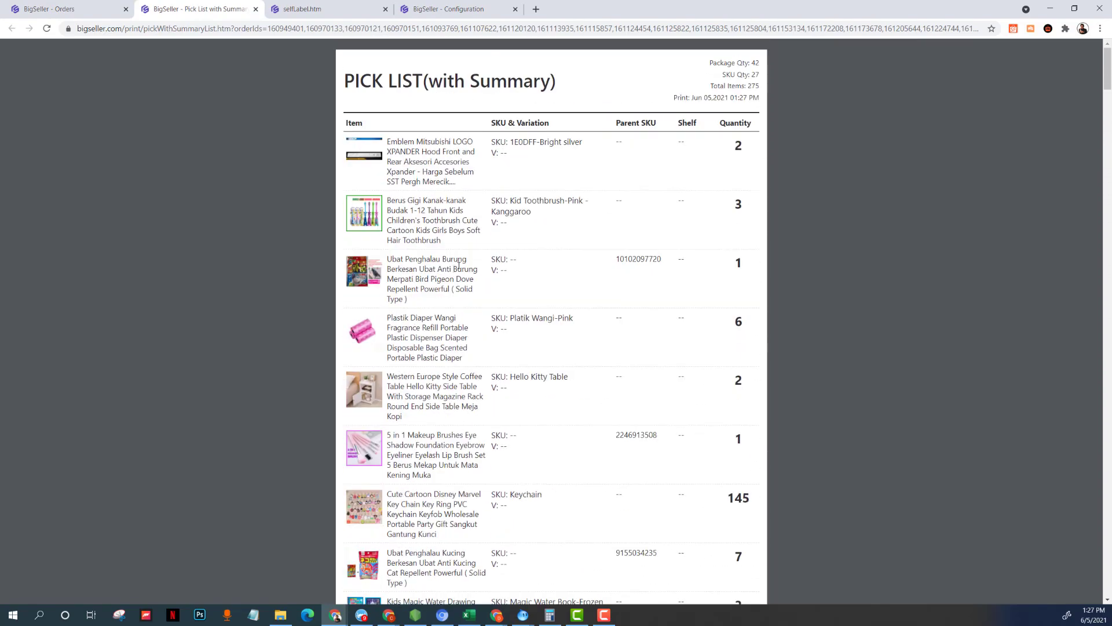
pyautogui.scroll(-7, 583, 241)
pyautogui.scroll(7, 583, 241)
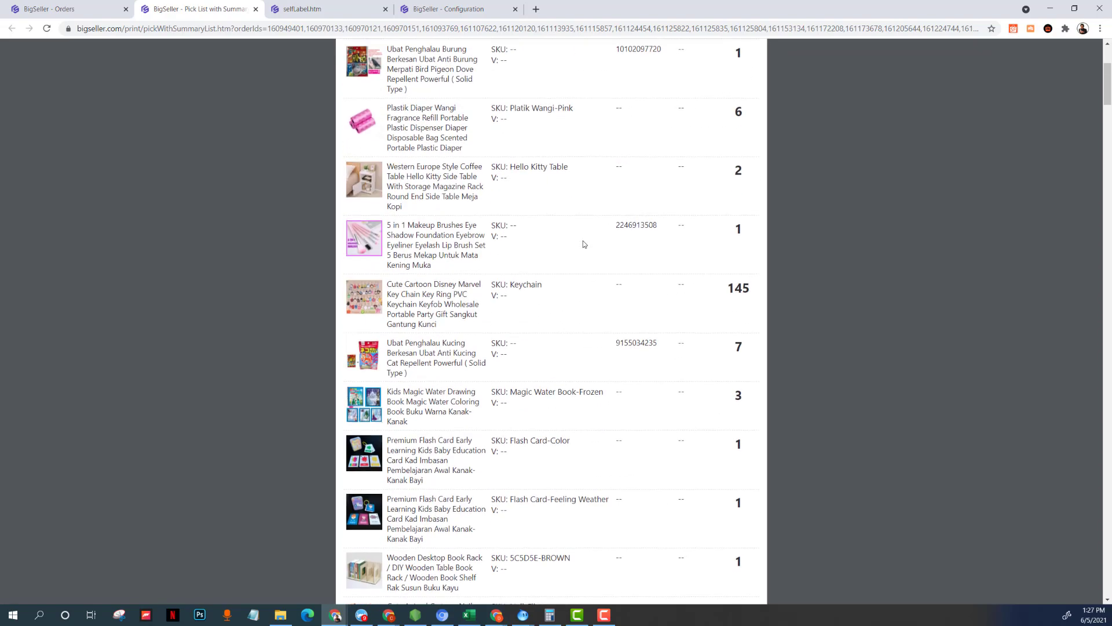
pyautogui.scroll(-2, 725, 162)
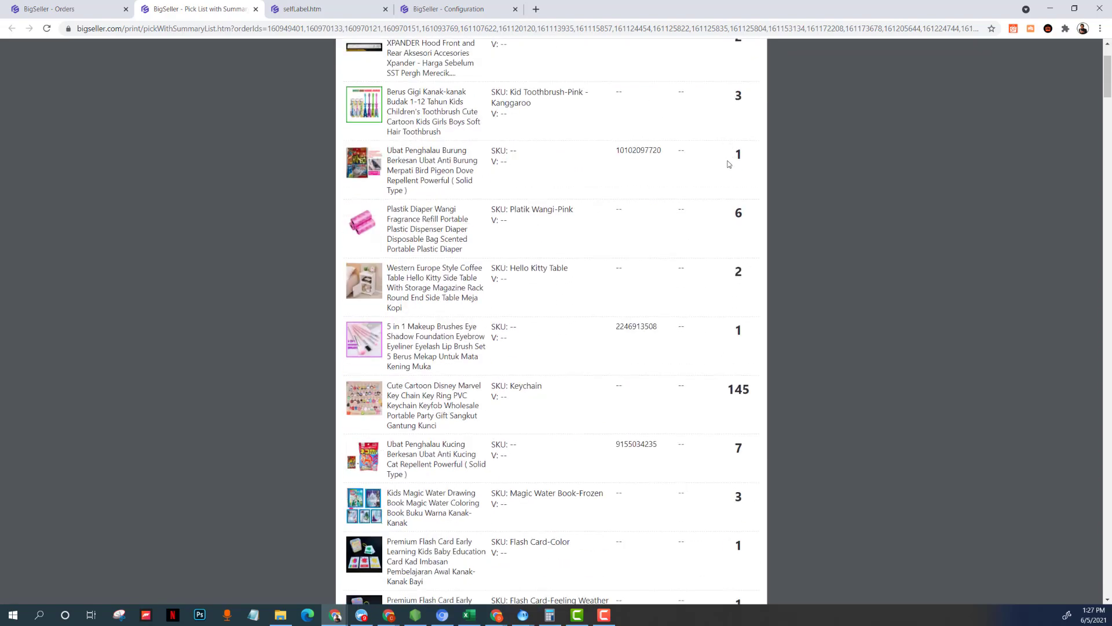
pyautogui.scroll(-20, 732, 141)
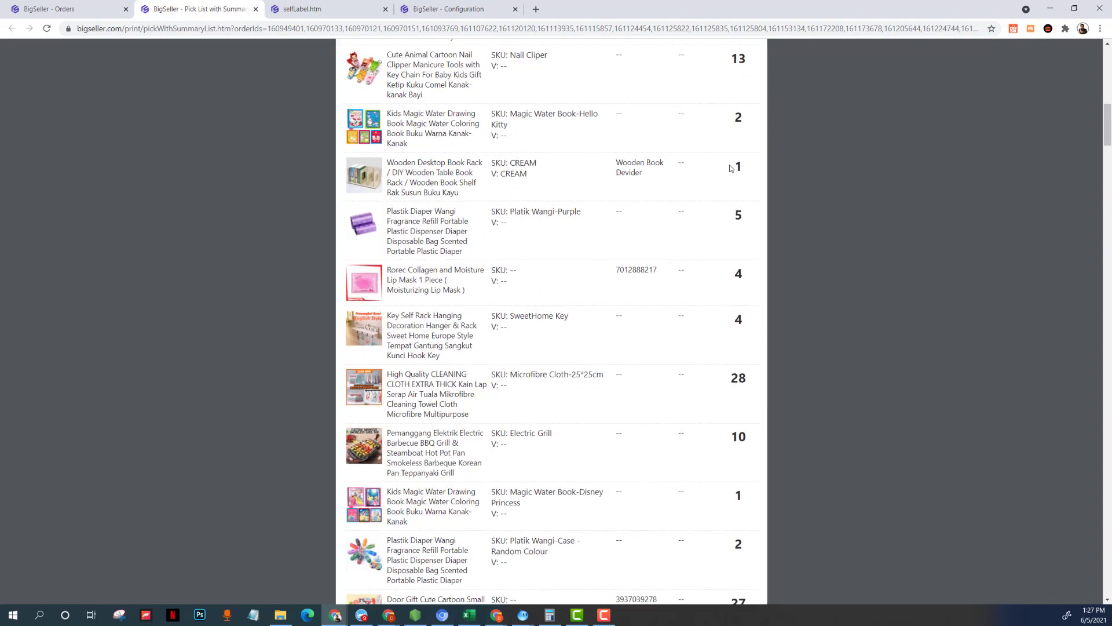
pyautogui.scroll(-6, 721, 173)
pyautogui.scroll(2, 658, 186)
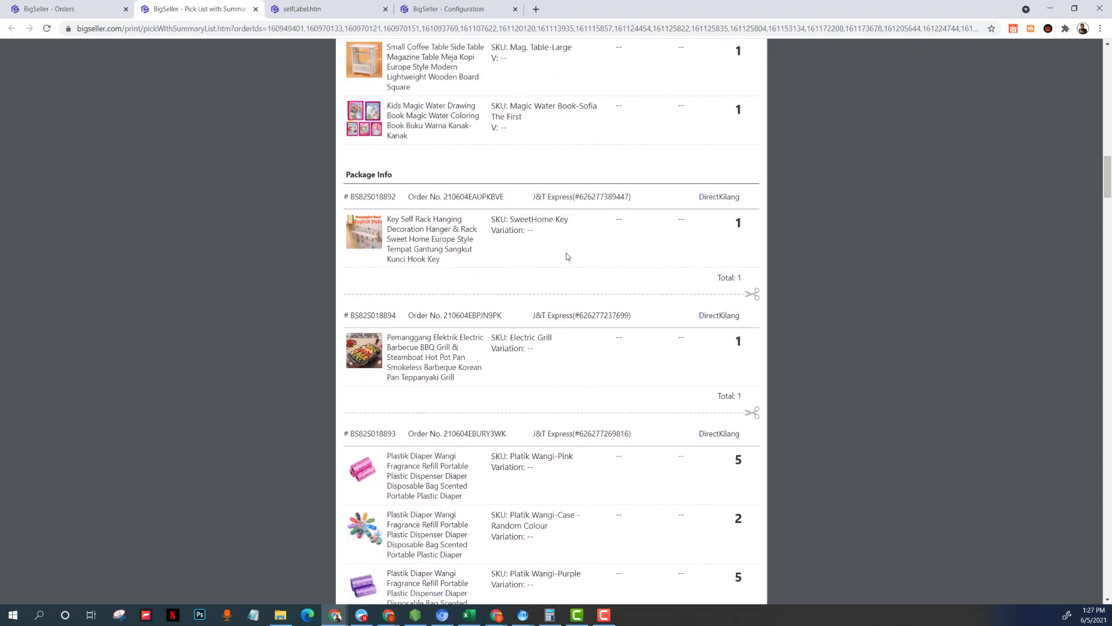
pyautogui.moveTo(444, 197); pyautogui.dragTo(490, 197)
pyautogui.scroll(-3, 539, 371)
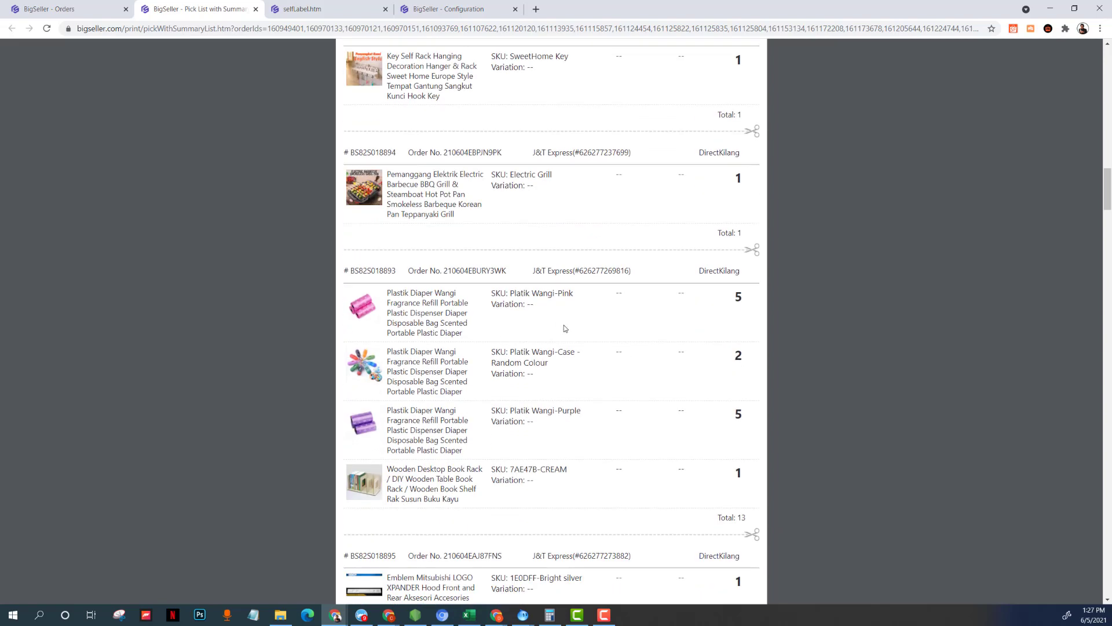
# Step: Compare the J&T Express shipping labels with the per-order package entries in the summary pick list
pyautogui.click(340, 8)
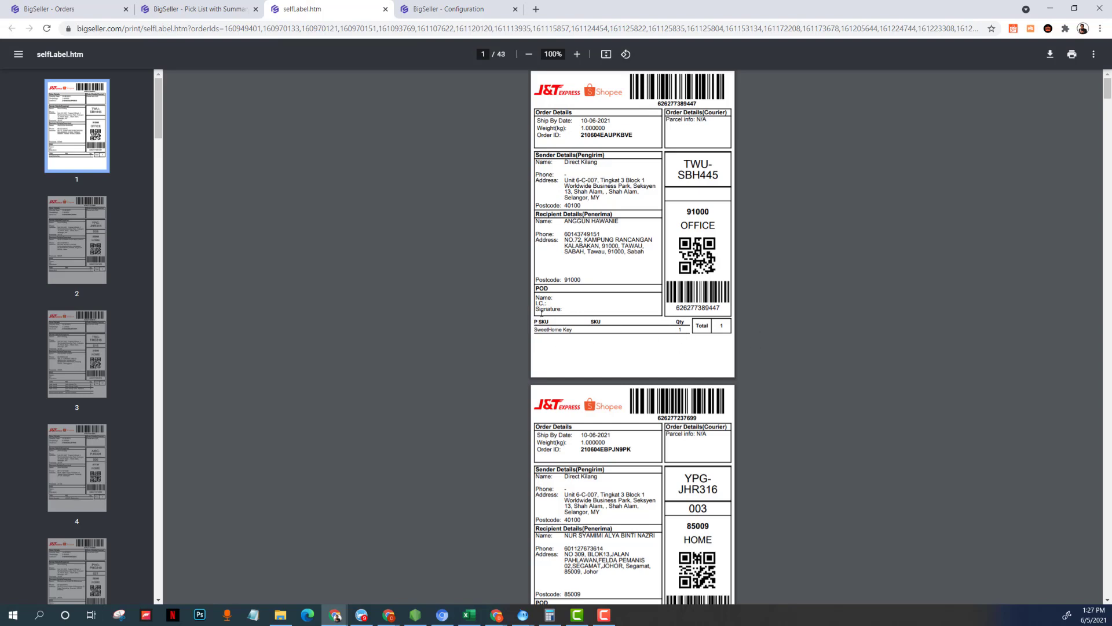
pyautogui.click(202, 8)
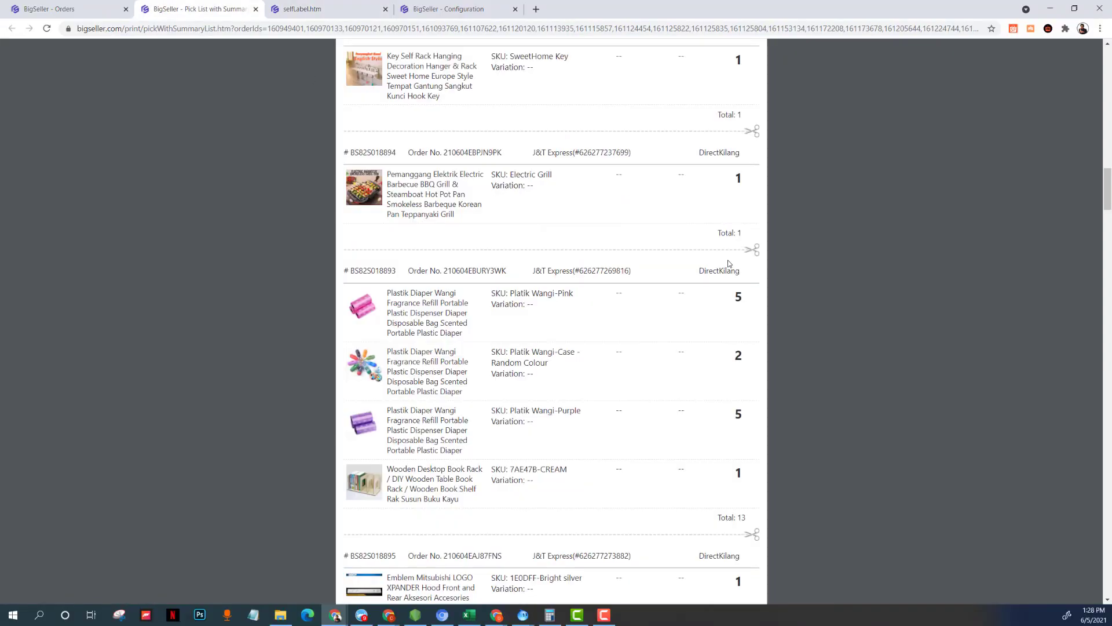
pyautogui.scroll(-20, 729, 264)
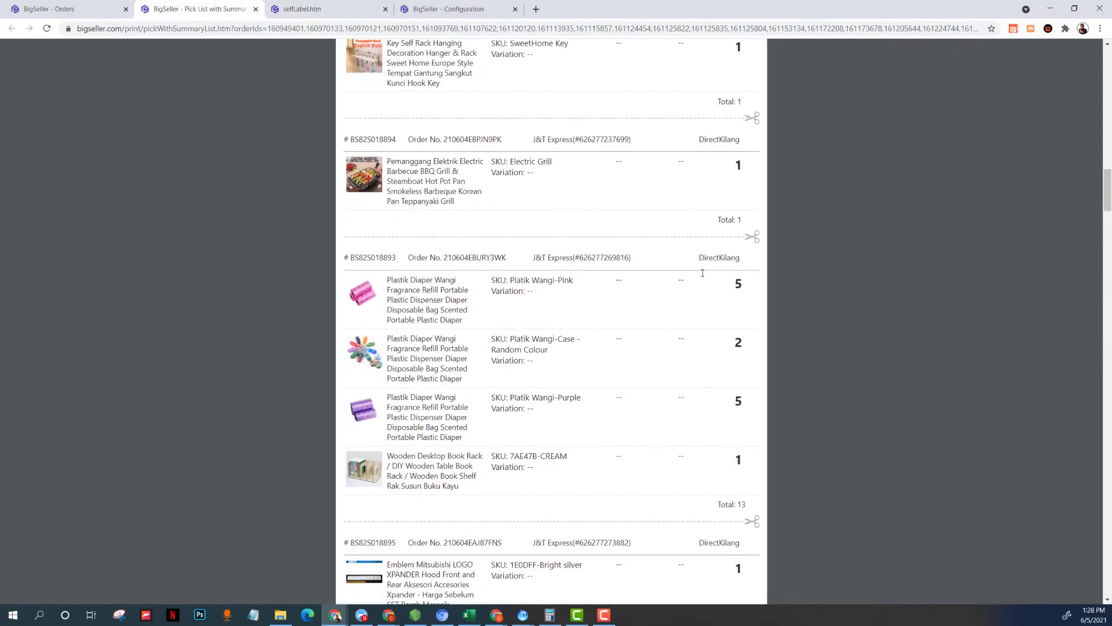
# Step: Return to the in-process orders and cancel marking the summary pick list as printed
pyautogui.click(114, 9)
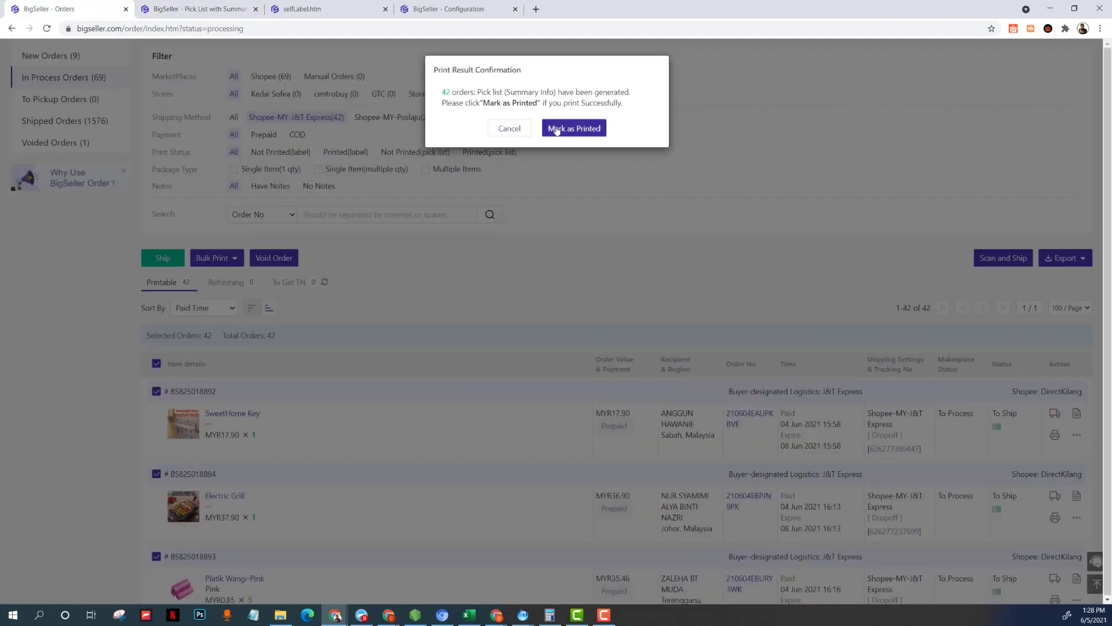
pyautogui.click(510, 129)
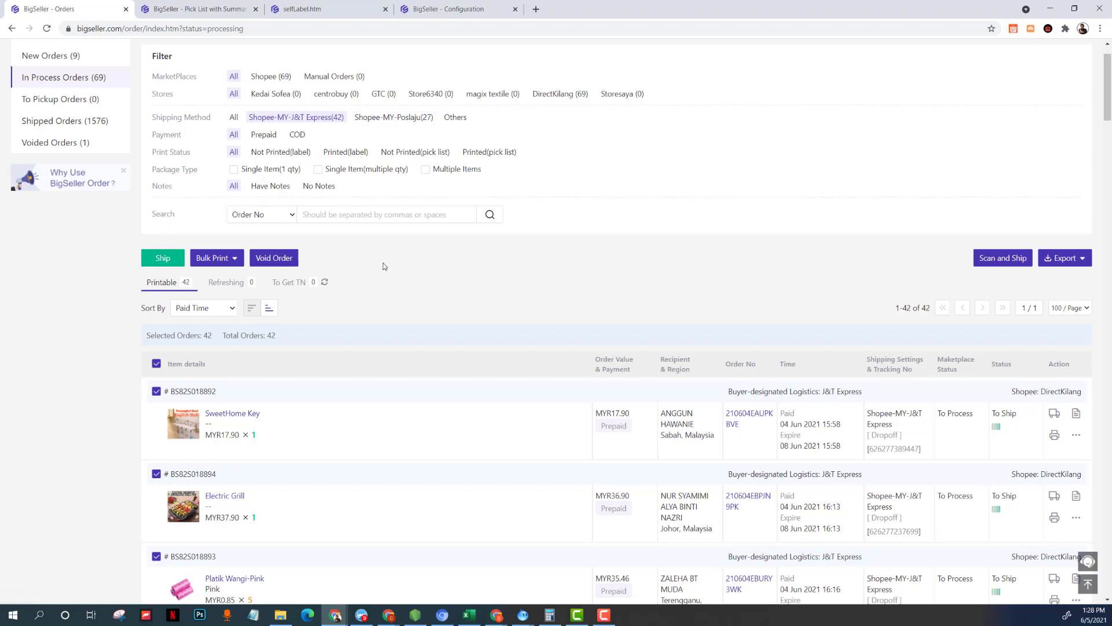
pyautogui.click(218, 259)
pyautogui.scroll(1, 421, 282)
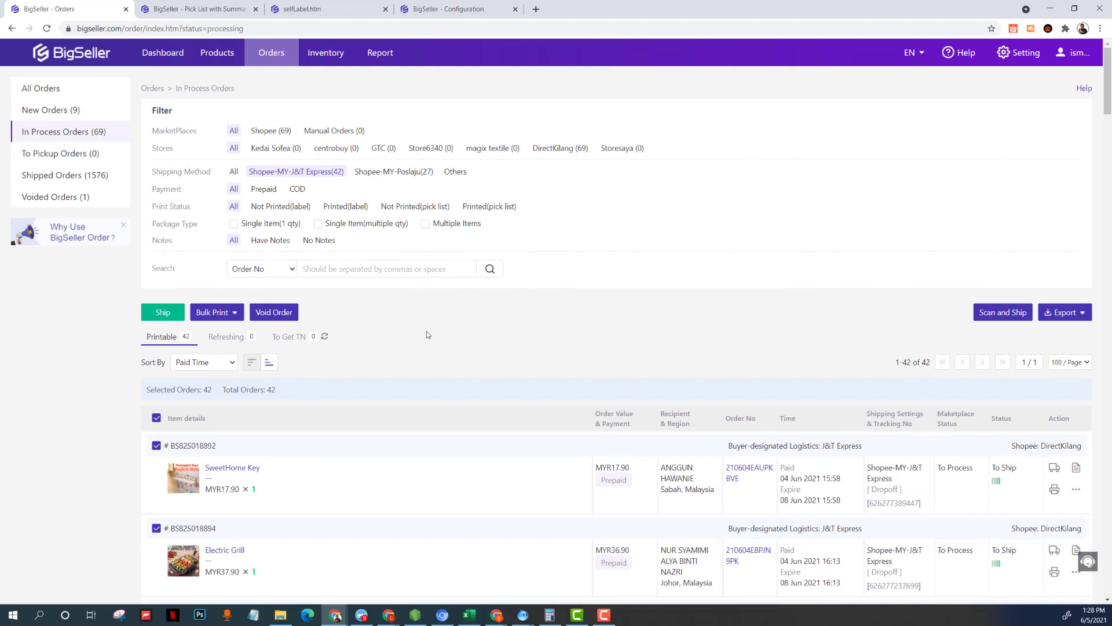